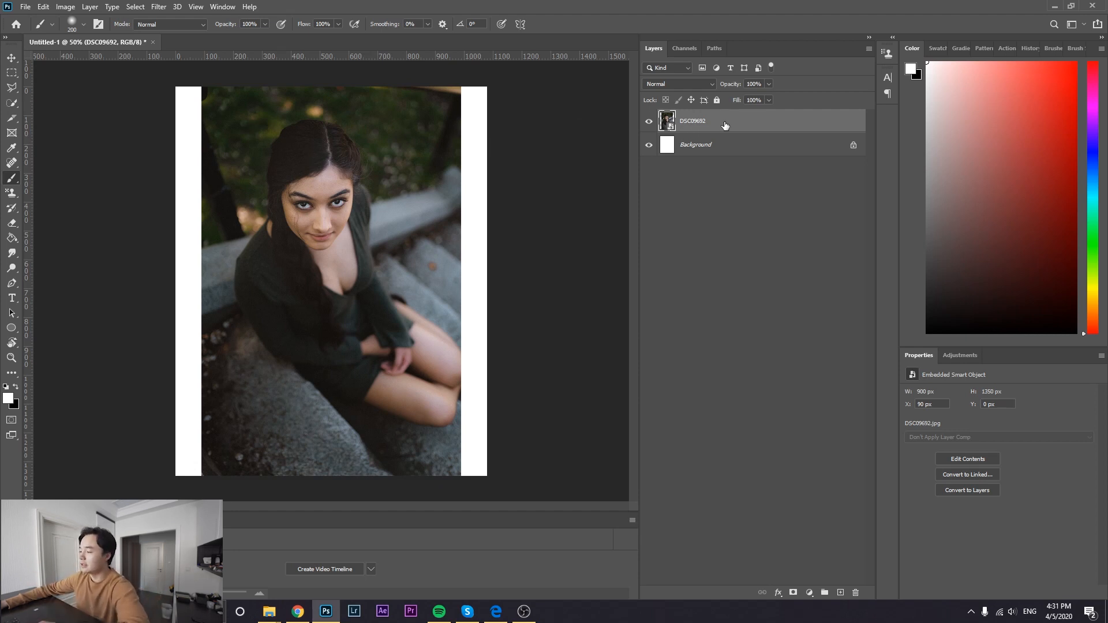
Rasterize the DSC09692 photo layer.
{"action": "right_click", "coordinate": [724, 126]}
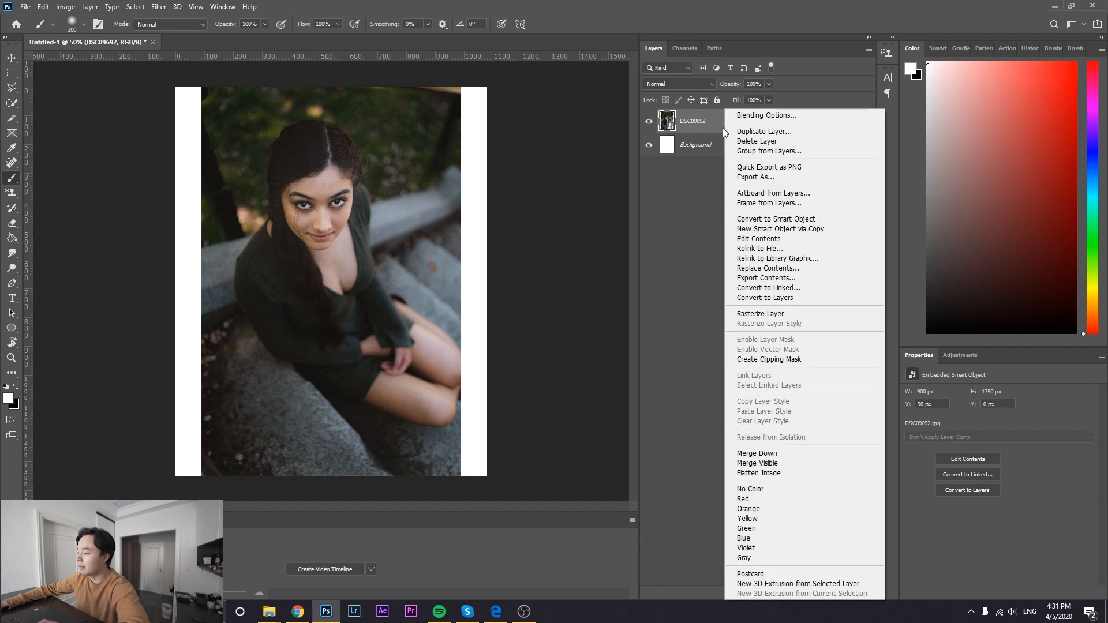
{"action": "left_click", "coordinate": [778, 316]}
Select a strip about 122 px wide along the photo's right edge and stretch it horizontally over the white margin.
{"action": "key", "text": "m"}
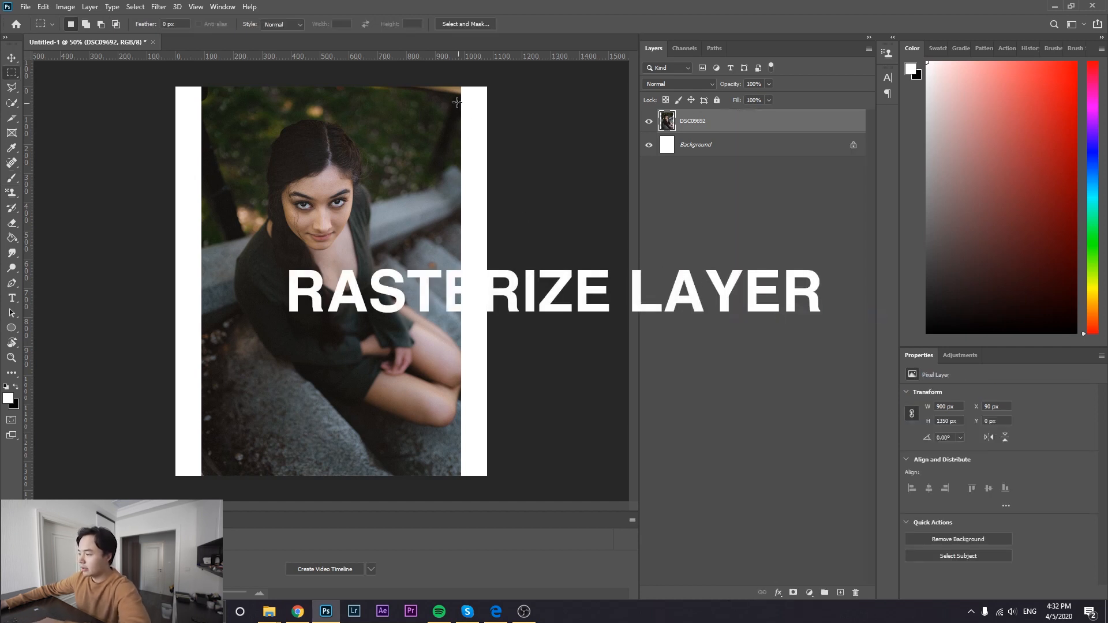
{"action": "left_click_drag", "start_coordinate": [452, 80], "coordinate": [554, 493]}
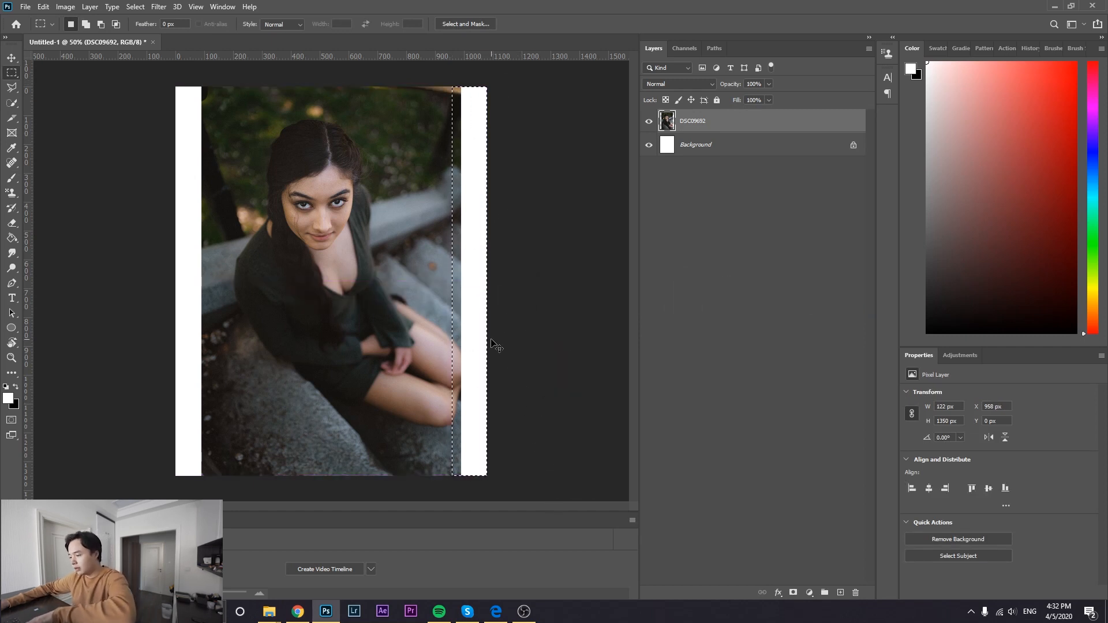
{"action": "key", "text": "ctrl+t"}
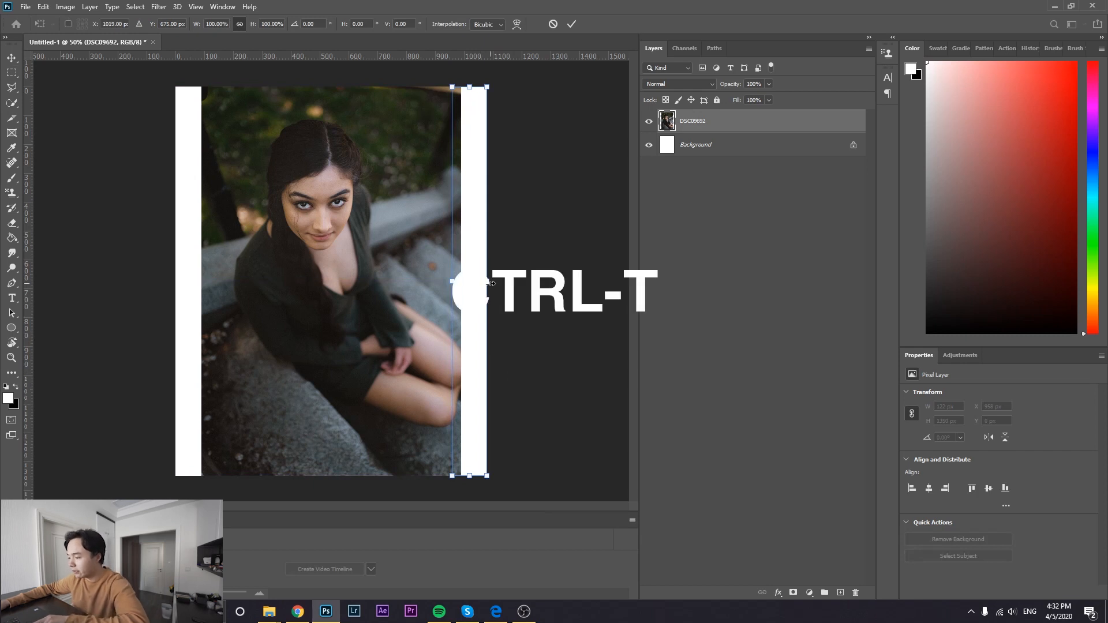
{"action": "left_click_drag", "start_coordinate": [490, 282], "coordinate": [640, 282]}
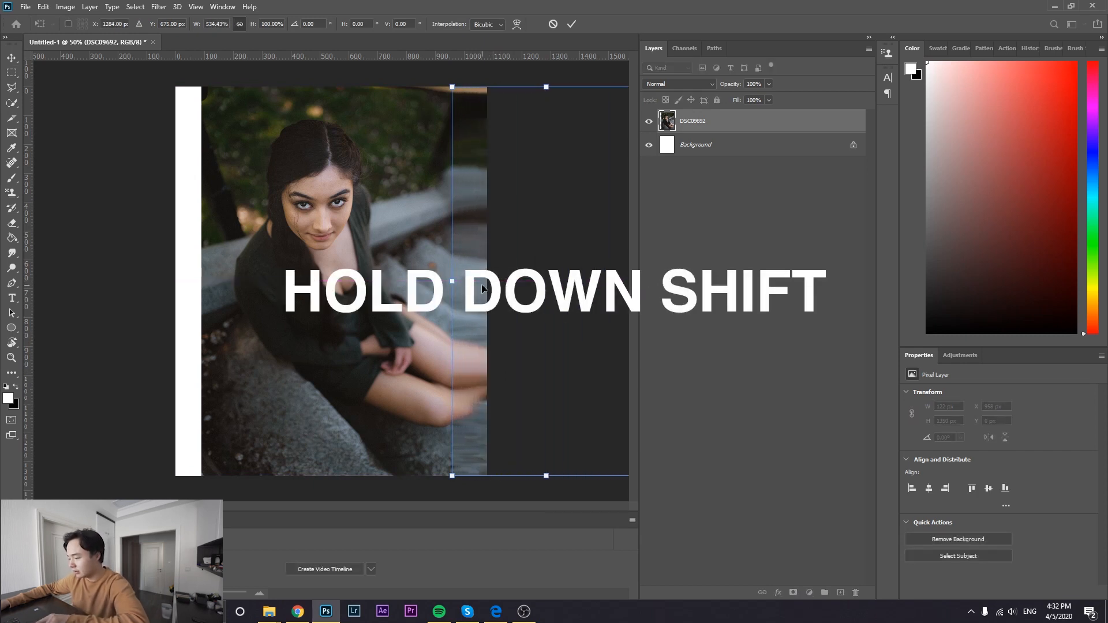
{"action": "scroll", "coordinate": [491, 286], "scroll_direction": "down", "scroll_amount": 3}
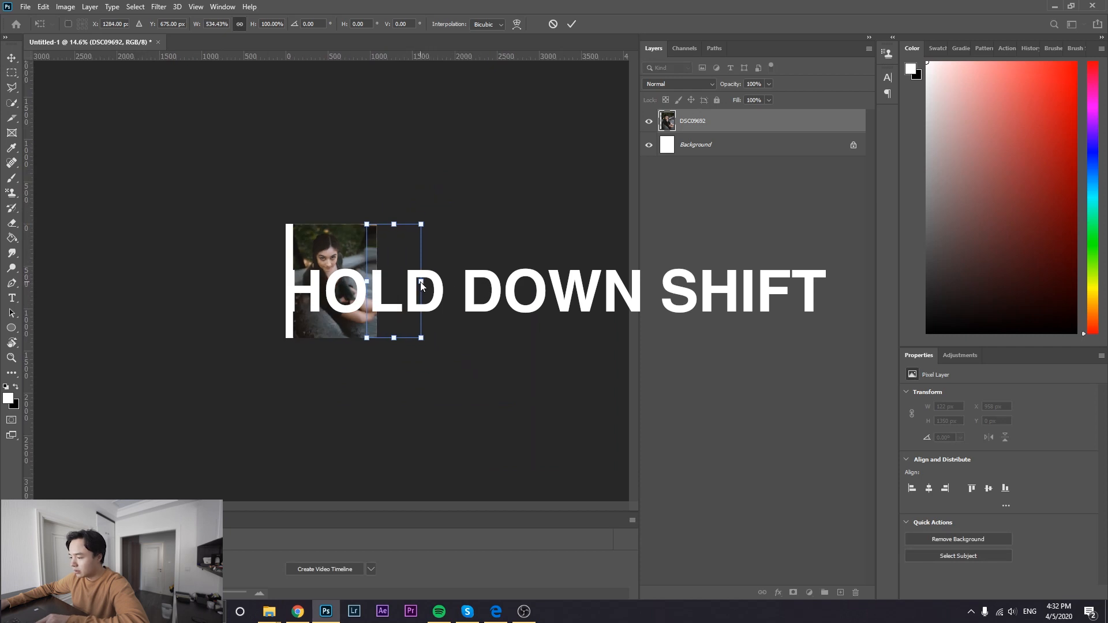
{"action": "left_click_drag", "start_coordinate": [420, 282], "coordinate": [562, 280]}
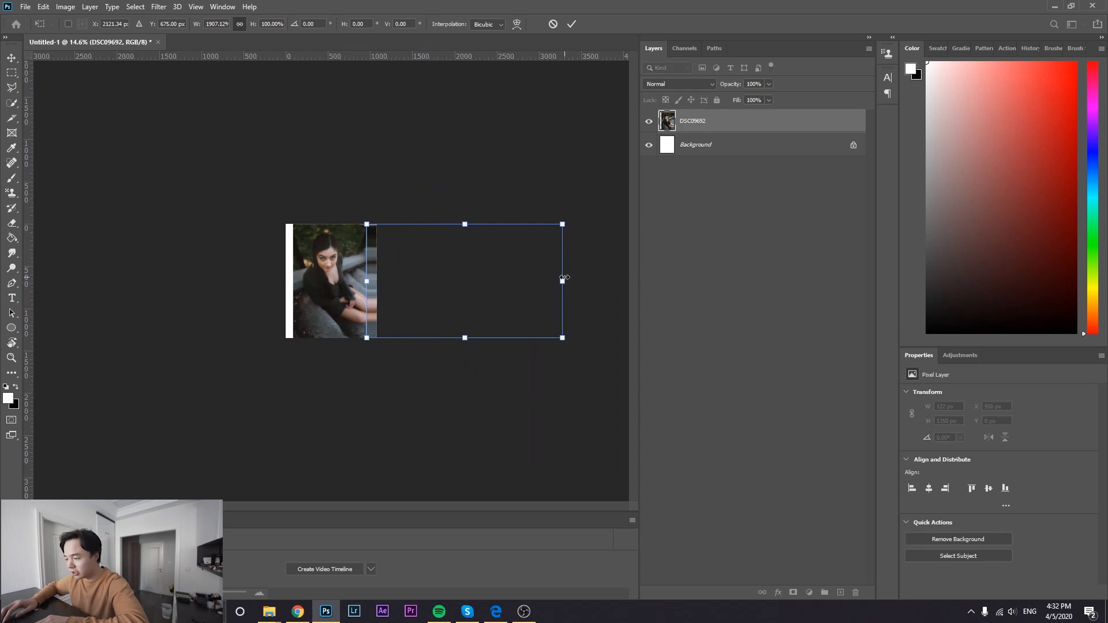
{"action": "key", "text": "Escape"}
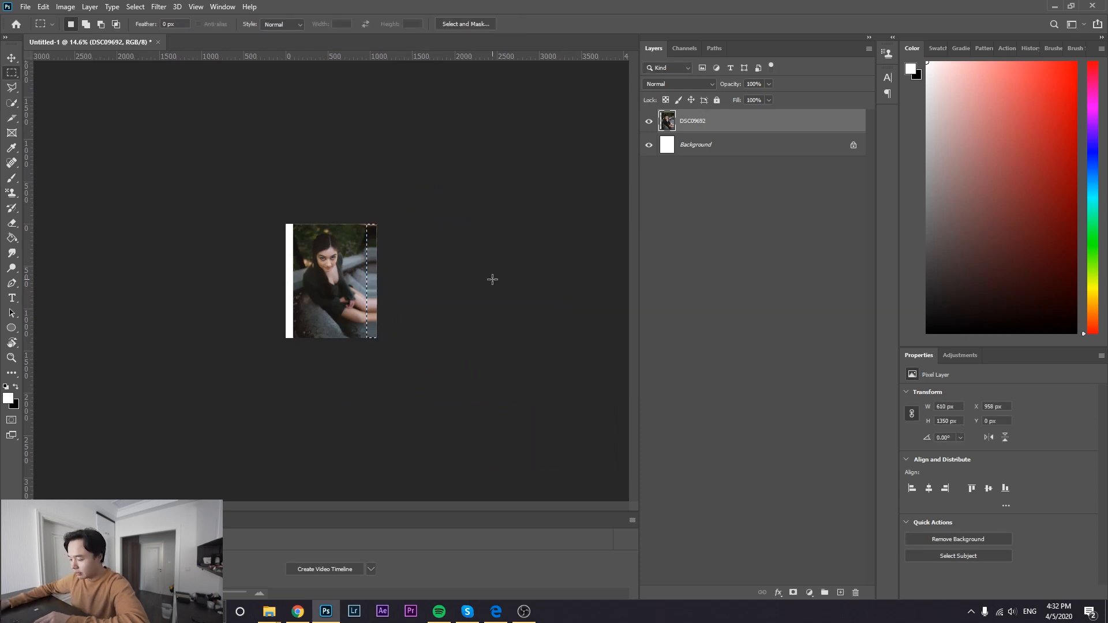
{"action": "scroll", "coordinate": [362, 249], "scroll_direction": "up", "scroll_amount": 5}
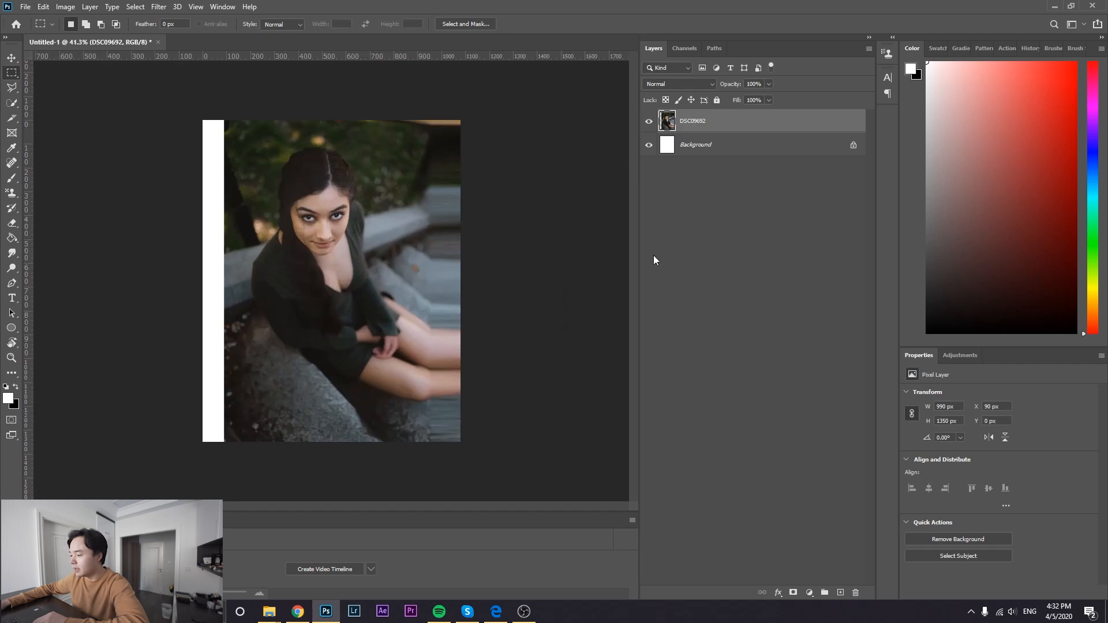
Select a strip about 124 px wide along the left edge, stretch it outward over the white margin, and deselect.
{"action": "left_click_drag", "start_coordinate": [230, 106], "coordinate": [158, 491]}
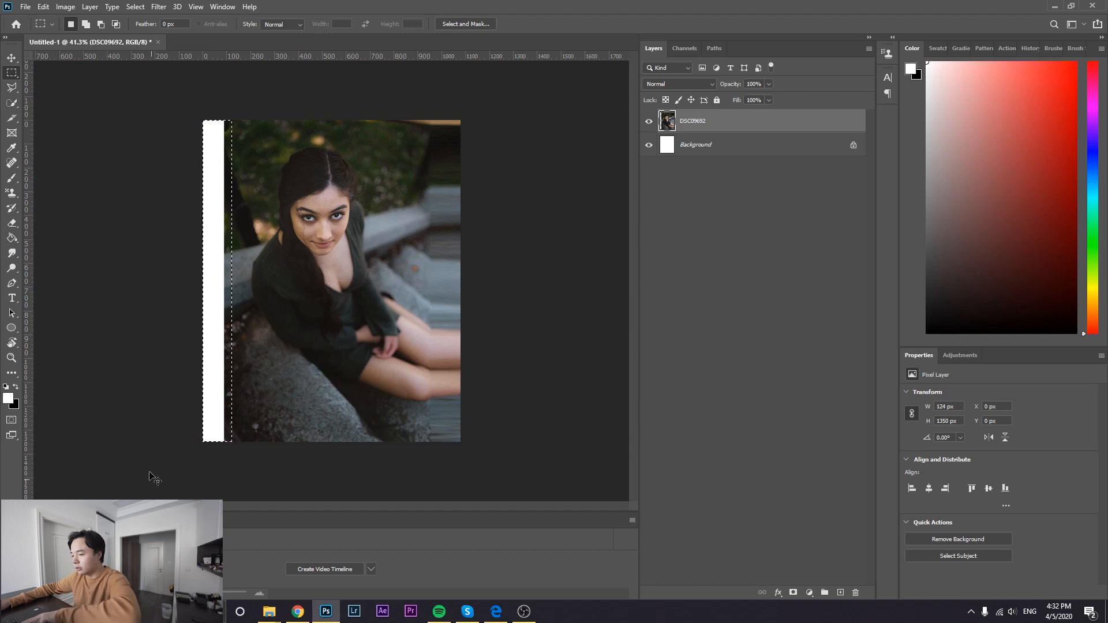
{"action": "key", "text": "ctrl+t"}
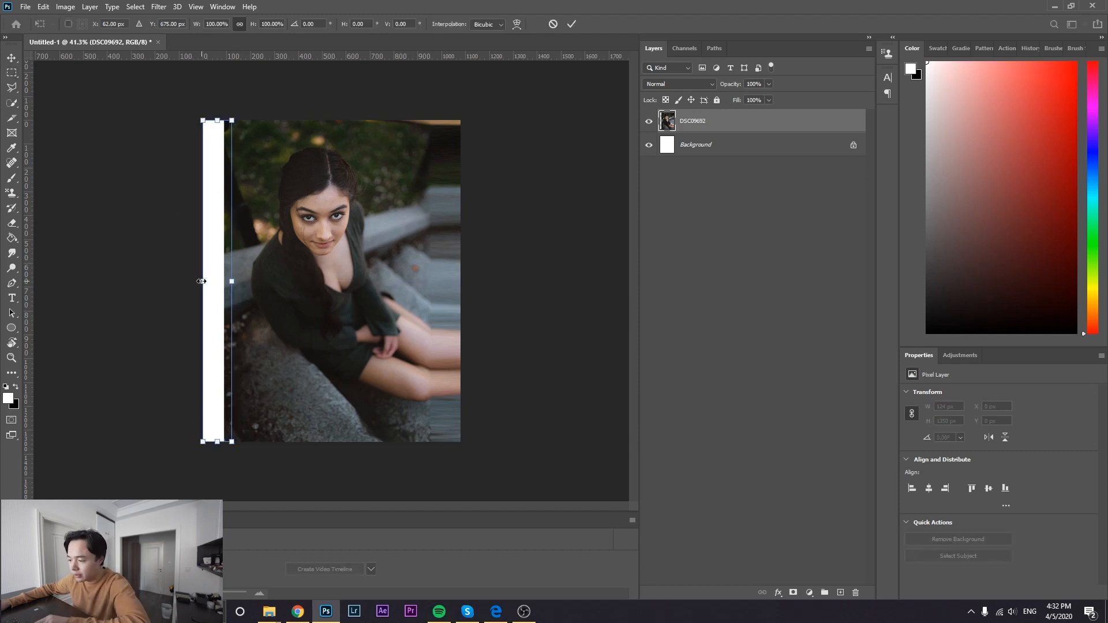
{"action": "left_click_drag", "start_coordinate": [198, 282], "coordinate": [2, 268]}
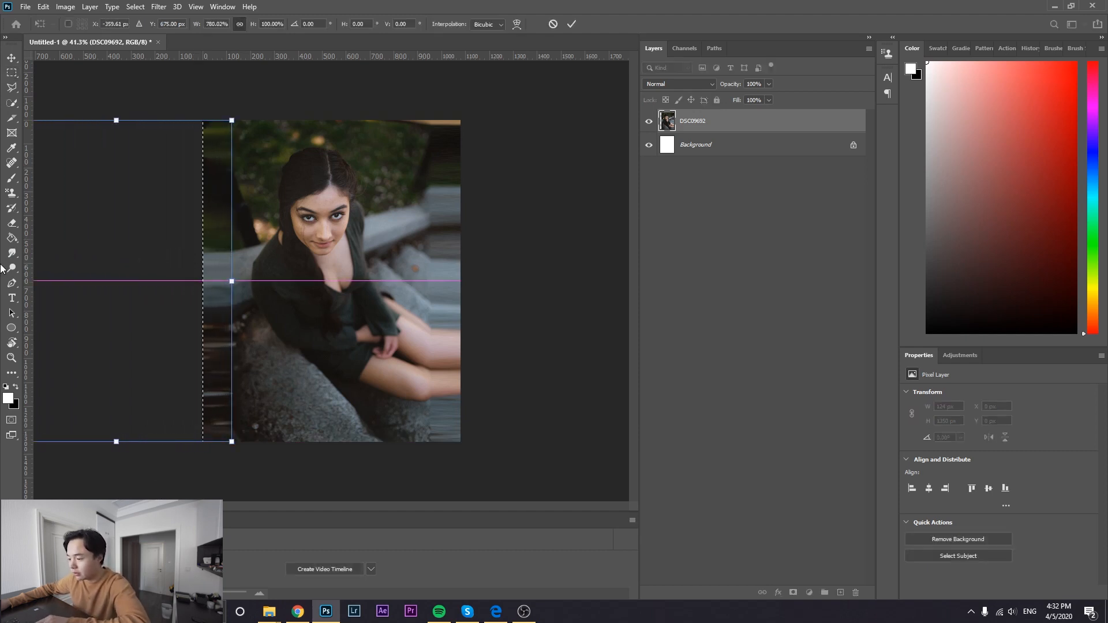
{"action": "key", "text": "Return"}
{"action": "key", "text": "ctrl+d"}
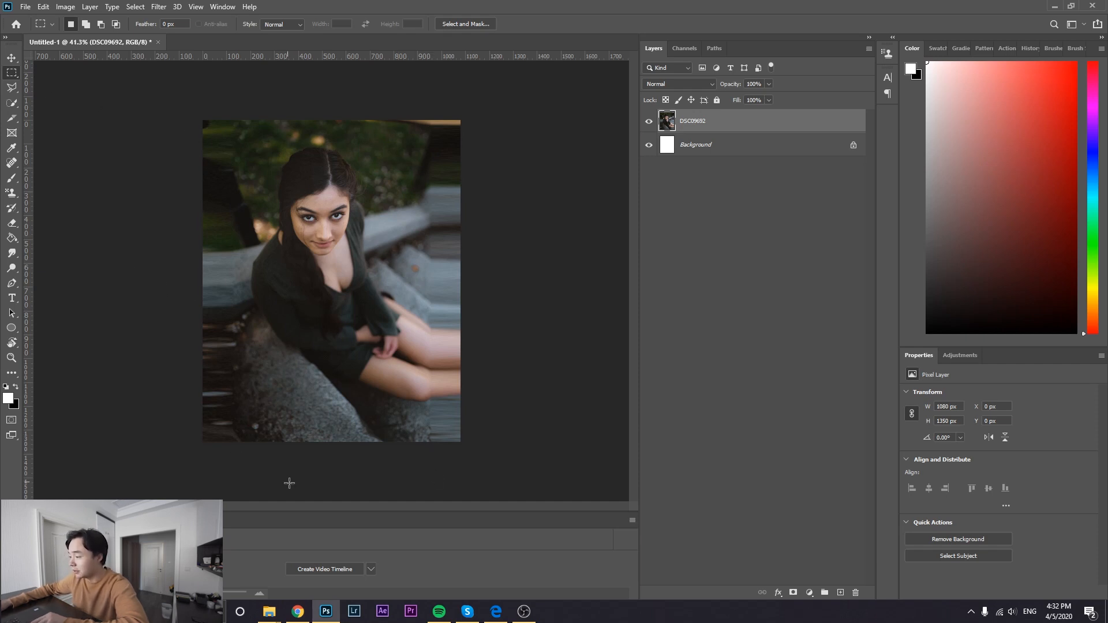
Undo the stretches and selections at both edges of the rasterized photo.
{"action": "key", "text": "ctrl+z"}
{"action": "key", "text": "ctrl+z"}
{"action": "key", "text": "ctrl+z"}
{"action": "key", "text": "ctrl+z"}
{"action": "key", "text": "ctrl+z"}
{"action": "key", "text": "ctrl+z"}
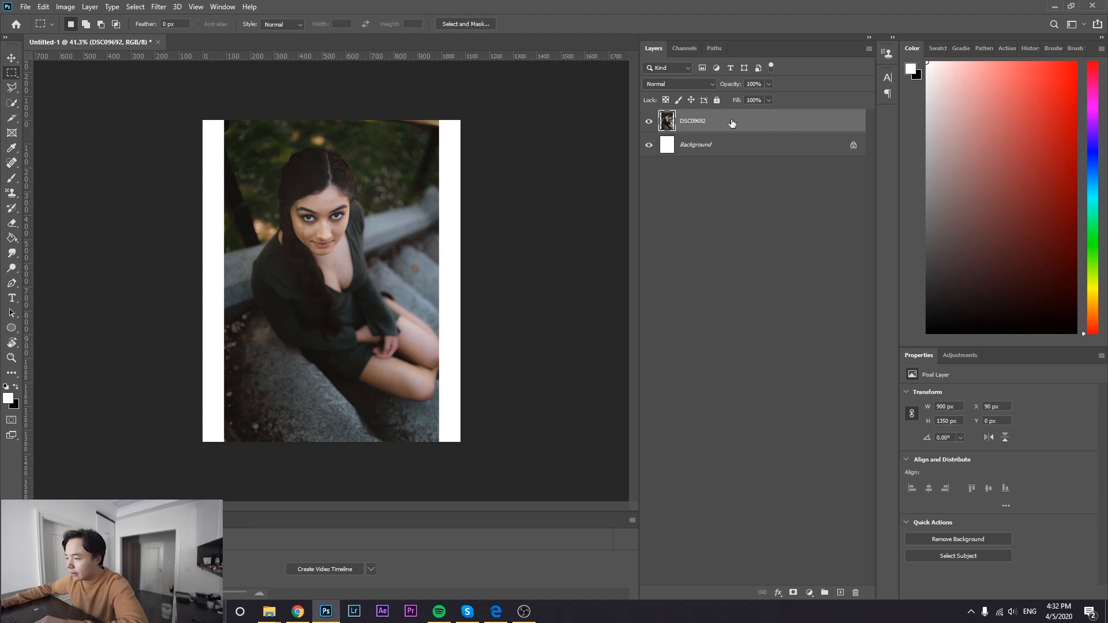
Copy a strip about 72 px wide from the photo's right edge to a new layer and stretch it horizontally to about 1178 px.
{"action": "left_click_drag", "start_coordinate": [422, 101], "coordinate": [507, 490]}
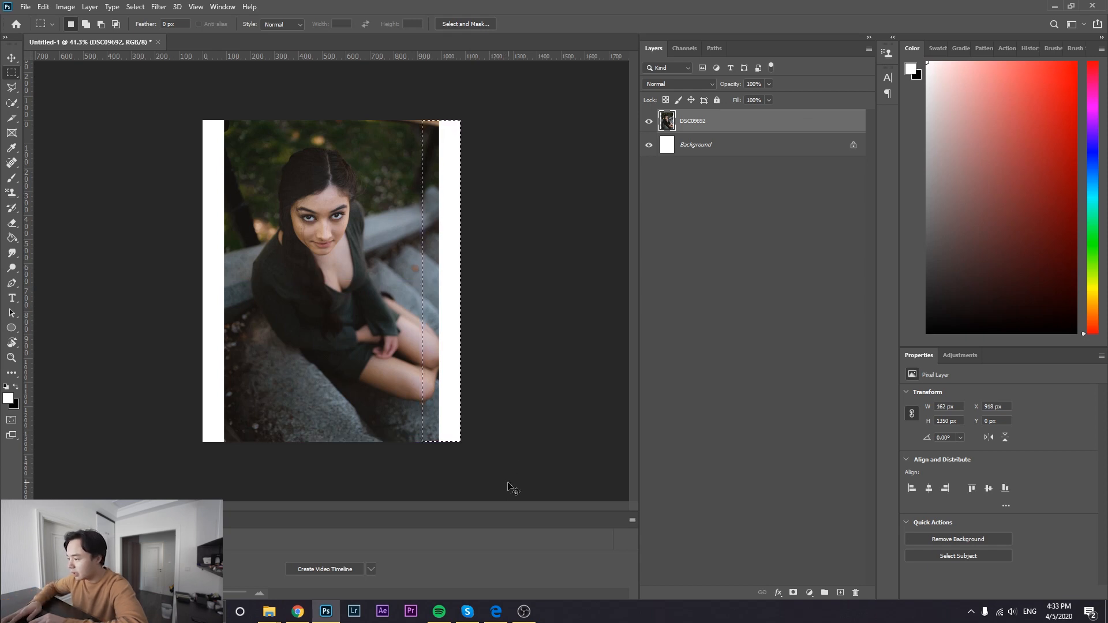
{"action": "key", "text": "ctrl+j"}
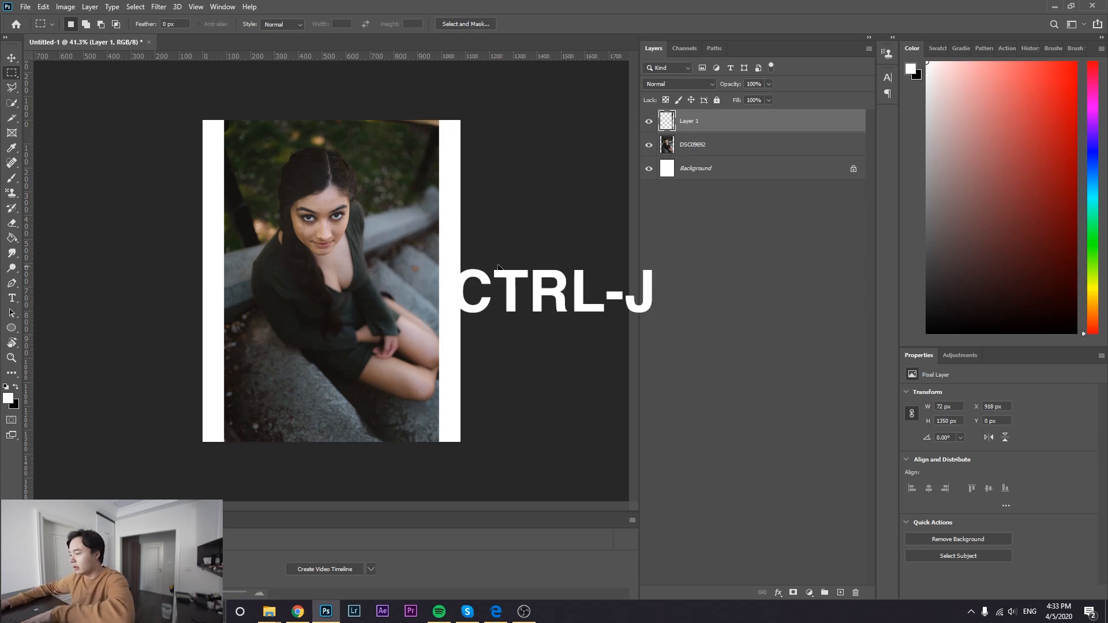
{"action": "key", "text": "ctrl+t"}
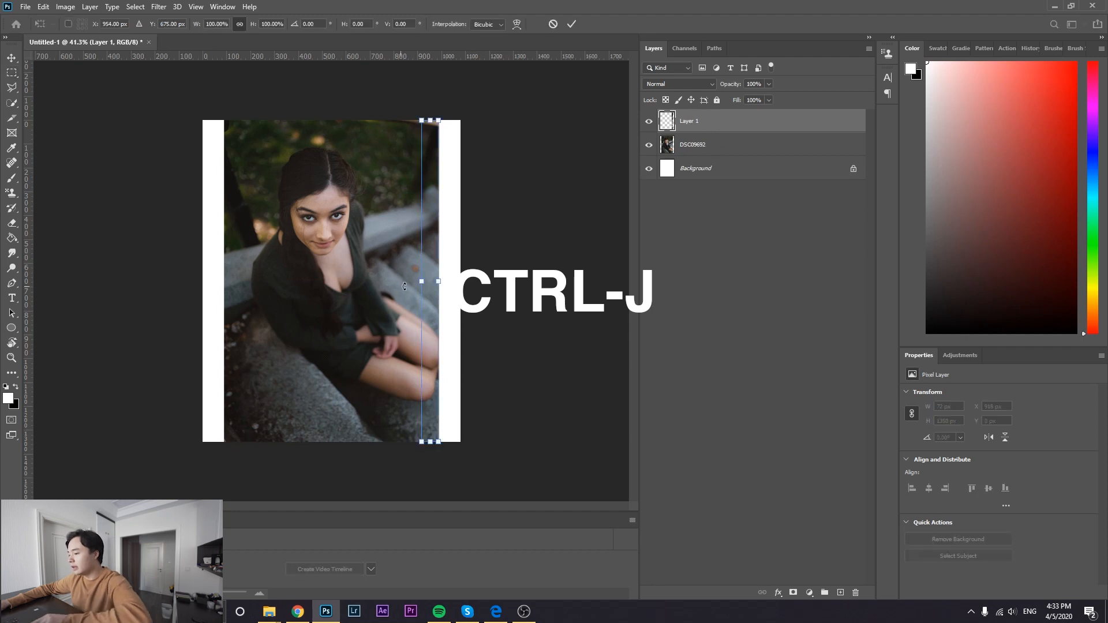
{"action": "left_click_drag", "start_coordinate": [440, 281], "coordinate": [605, 281]}
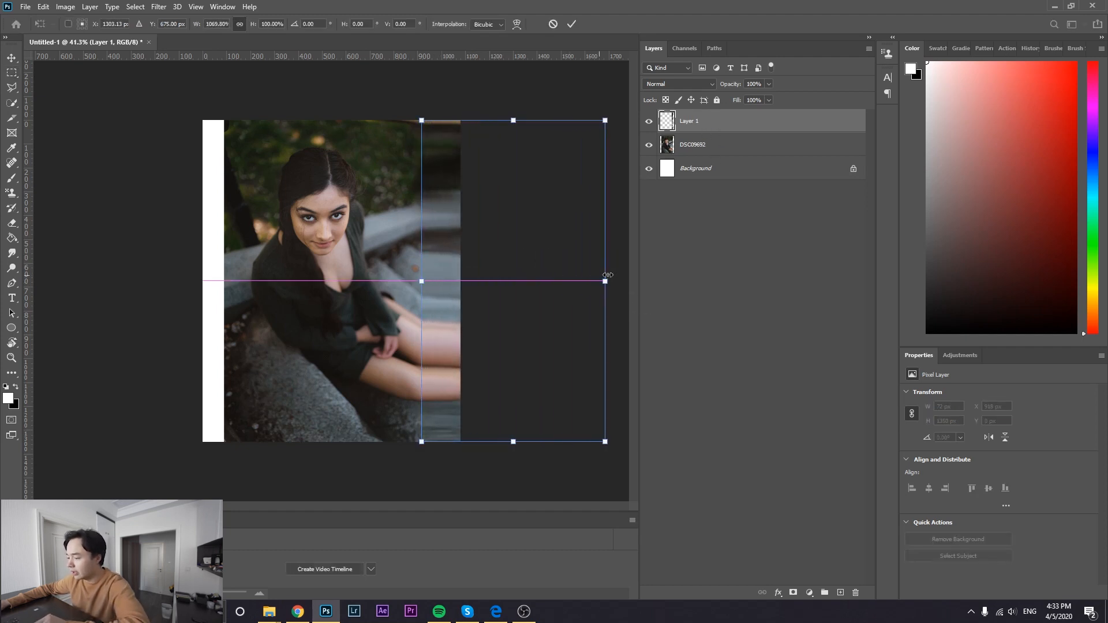
{"action": "left_click_drag", "start_coordinate": [422, 281], "coordinate": [323, 281]}
{"action": "key", "text": "Return"}
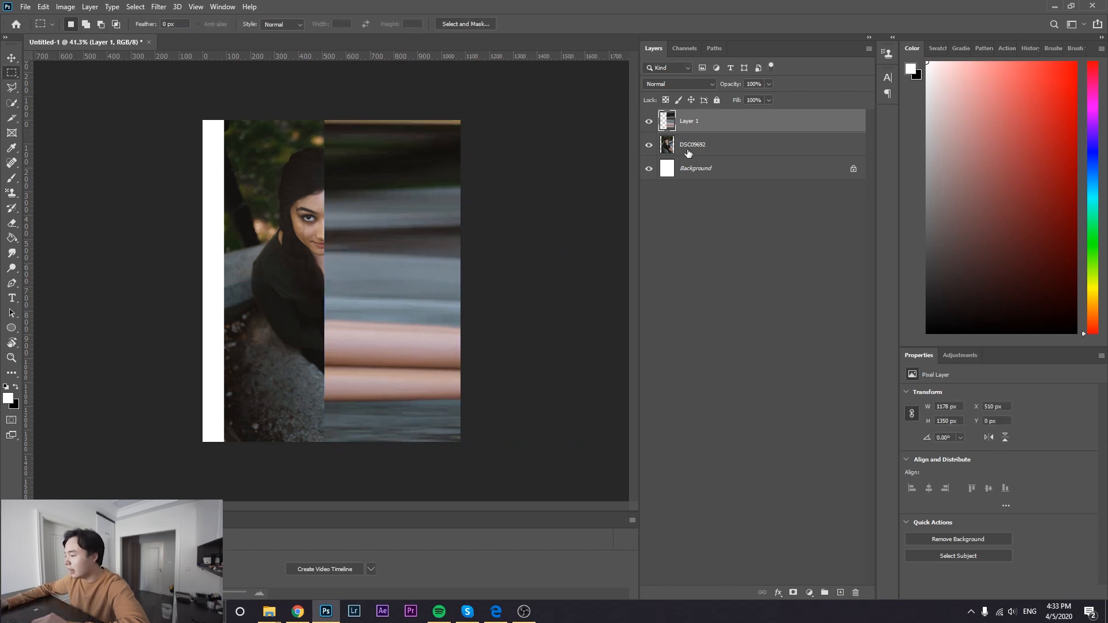
Move the stretched right-edge strip, Layer 1, below the photo layer and make the photo layer active.
{"action": "left_click_drag", "start_coordinate": [706, 128], "coordinate": [704, 156]}
{"action": "left_click", "coordinate": [697, 121]}
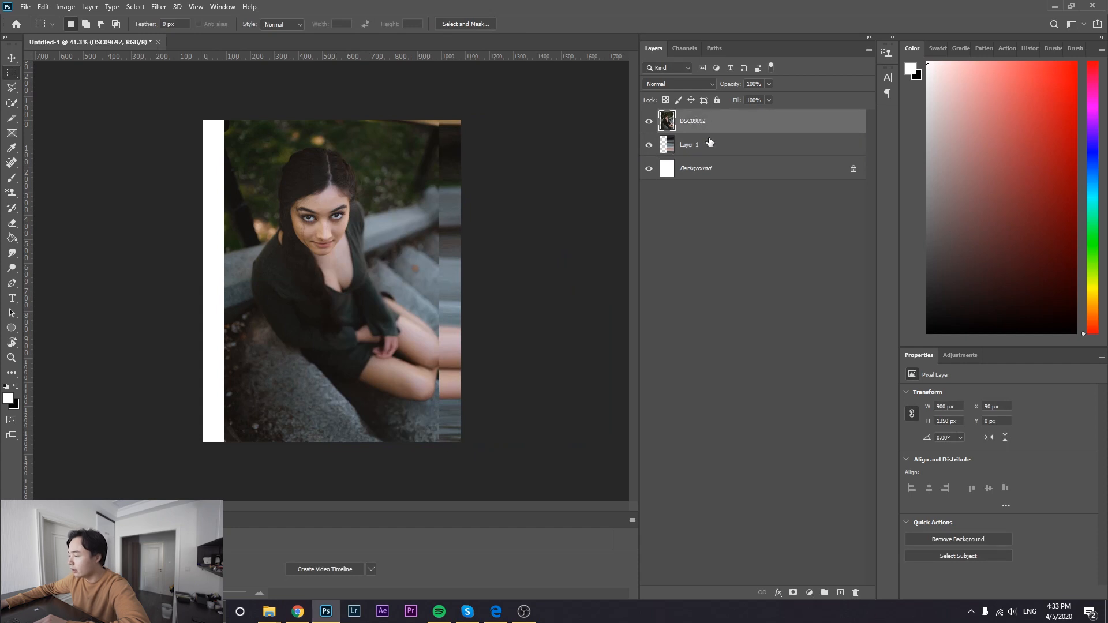
{"action": "left_click_drag", "start_coordinate": [245, 118], "coordinate": [190, 471]}
{"action": "key", "text": "ctrl+t"}
{"action": "left_click_drag", "start_coordinate": [203, 282], "coordinate": [9, 282]}
{"action": "left_click_drag", "start_coordinate": [242, 282], "coordinate": [397, 283]}
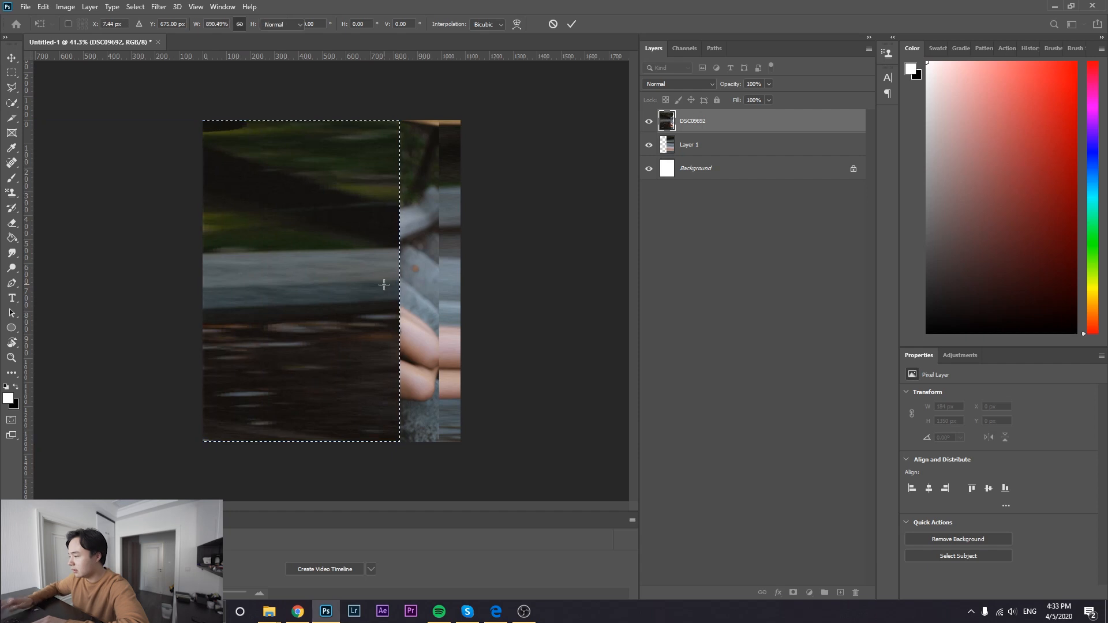
{"action": "key", "text": "Return"}
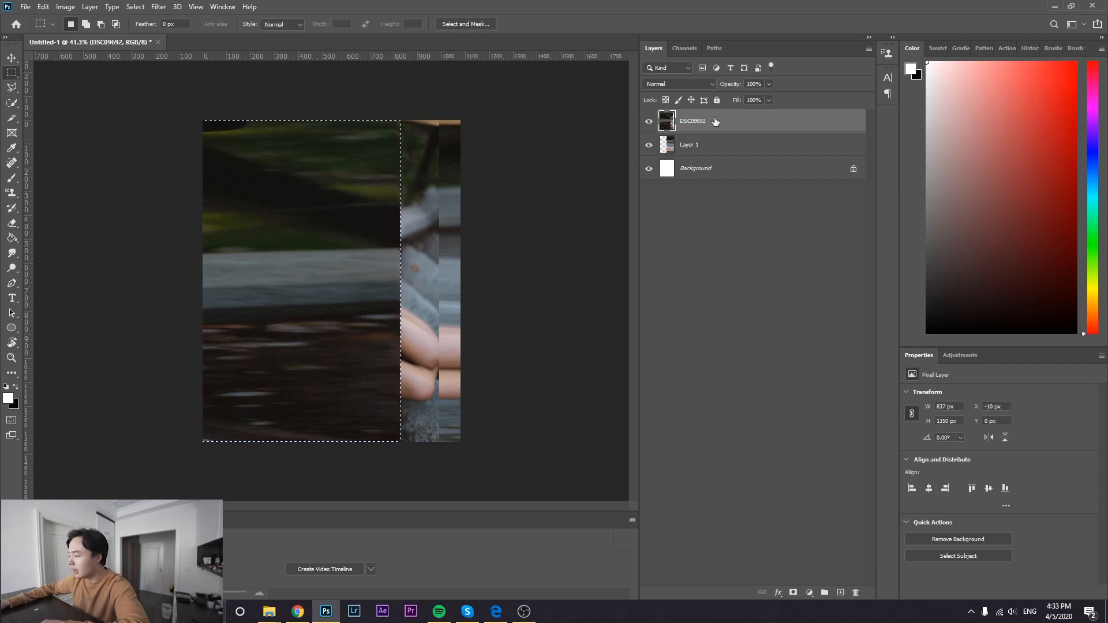
{"action": "key", "text": "ctrl+z"}
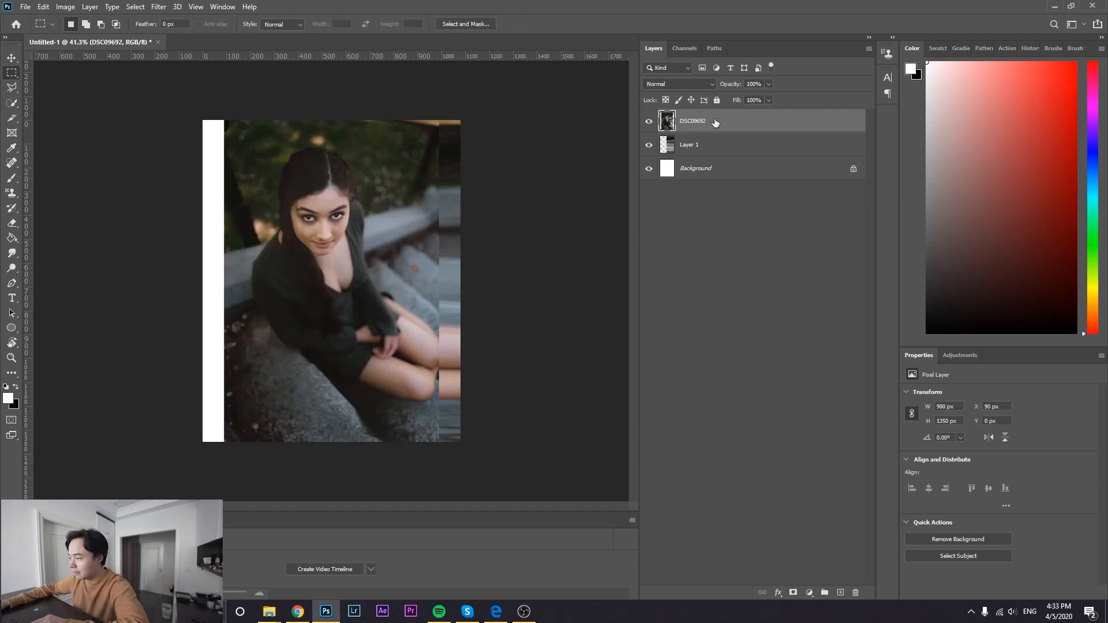
Copy a strip about 92 px wide from the photo's left edge to a new layer and stretch it both ways to about 1859 px.
{"action": "left_click_drag", "start_coordinate": [261, 104], "coordinate": [163, 534]}
{"action": "left_click_drag", "start_coordinate": [246, 105], "coordinate": [144, 486]}
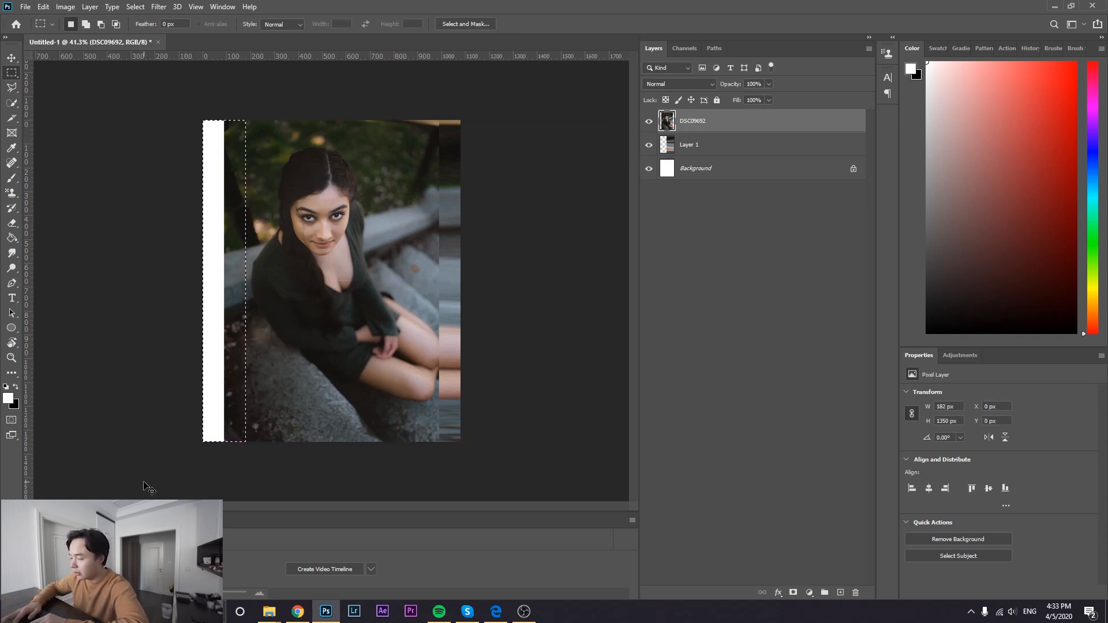
{"action": "key", "text": "ctrl+j"}
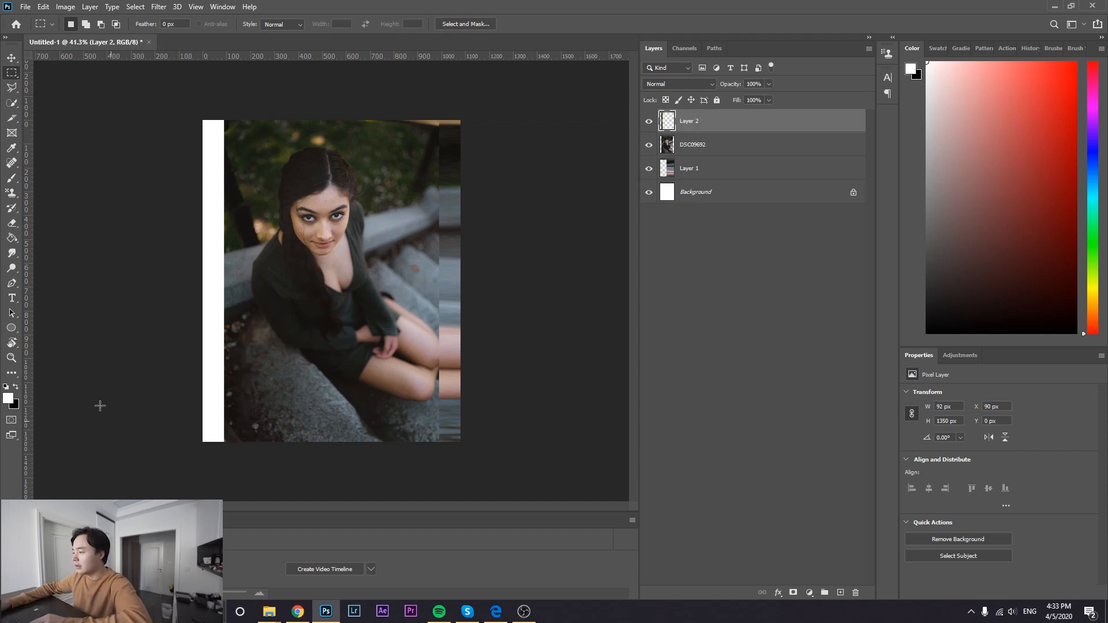
{"action": "key", "text": "ctrl+t"}
{"action": "left_click_drag", "start_coordinate": [247, 281], "coordinate": [444, 282]}
{"action": "left_click_drag", "start_coordinate": [219, 281], "coordinate": [32, 281]}
{"action": "key", "text": "Return"}
{"action": "key", "text": "m"}
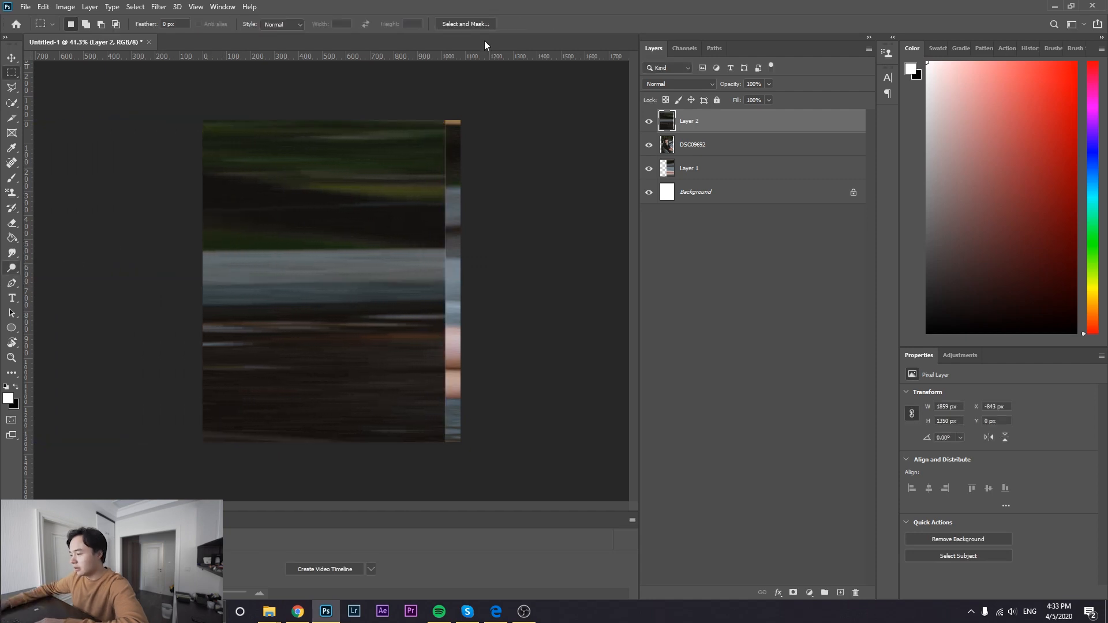
Move the stretched left-edge strip, Layer 2, below the photo and Layer 1, directly above the Background.
{"action": "left_click_drag", "start_coordinate": [752, 123], "coordinate": [750, 163]}
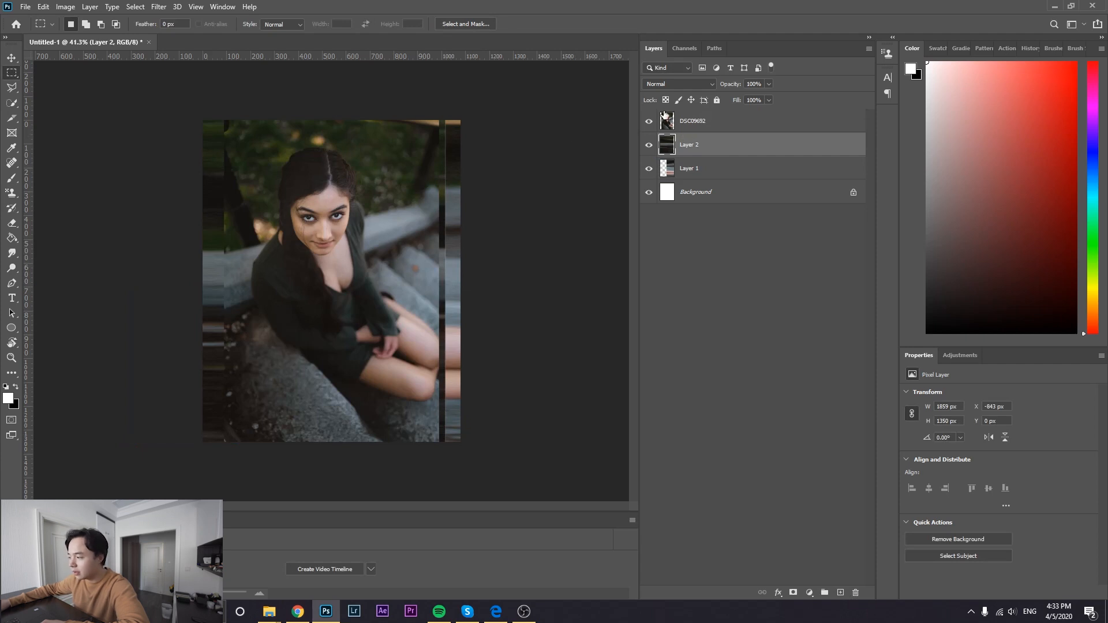
{"action": "left_click_drag", "start_coordinate": [711, 140], "coordinate": [712, 179]}
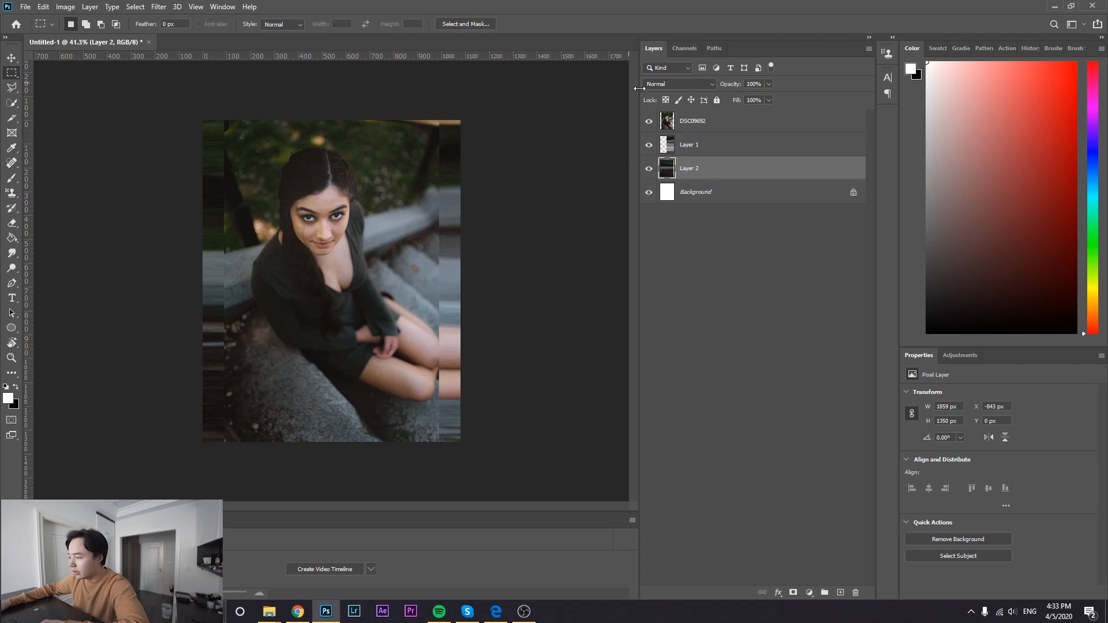
Activate the DSC09692 layer and set the Polygonal Lasso's feather to 25 px.
{"action": "left_click", "coordinate": [712, 122]}
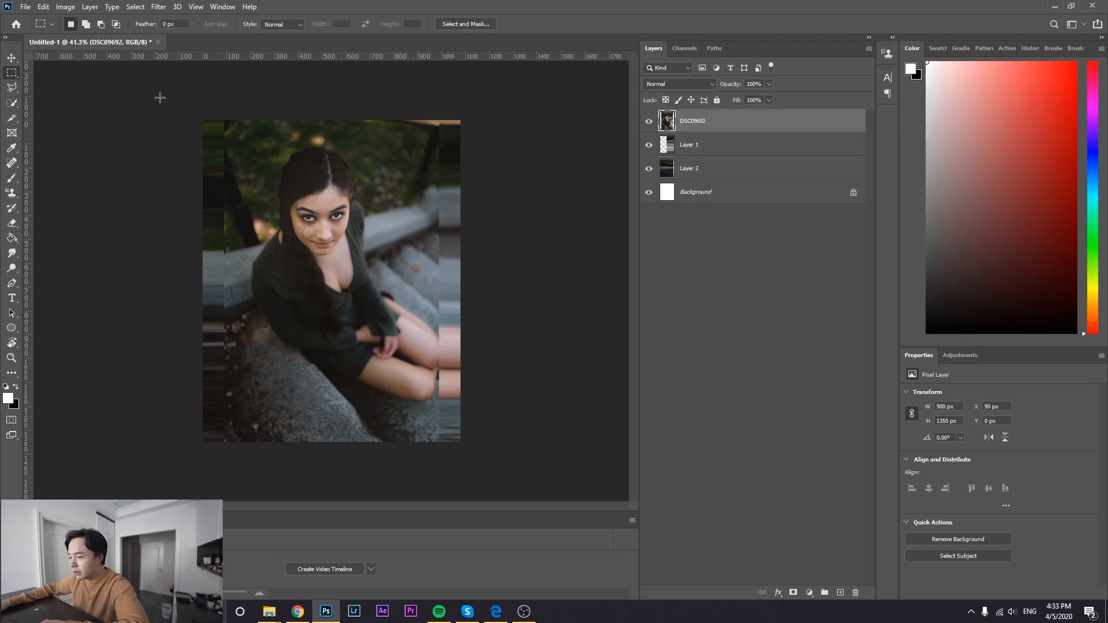
{"action": "left_click", "coordinate": [12, 88]}
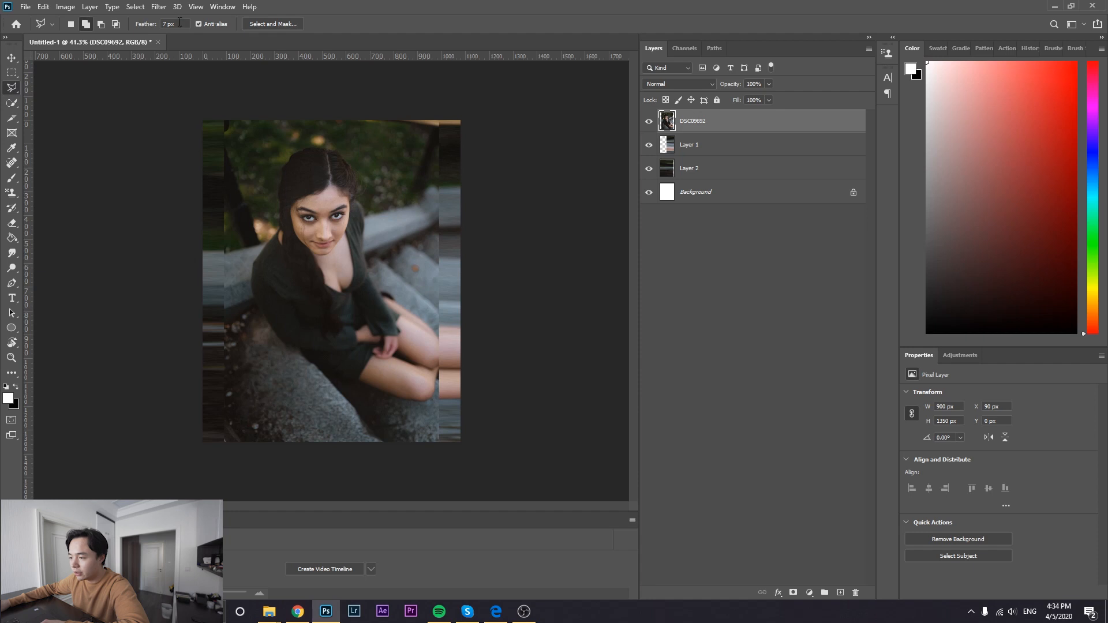
{"action": "type", "text": "25"}
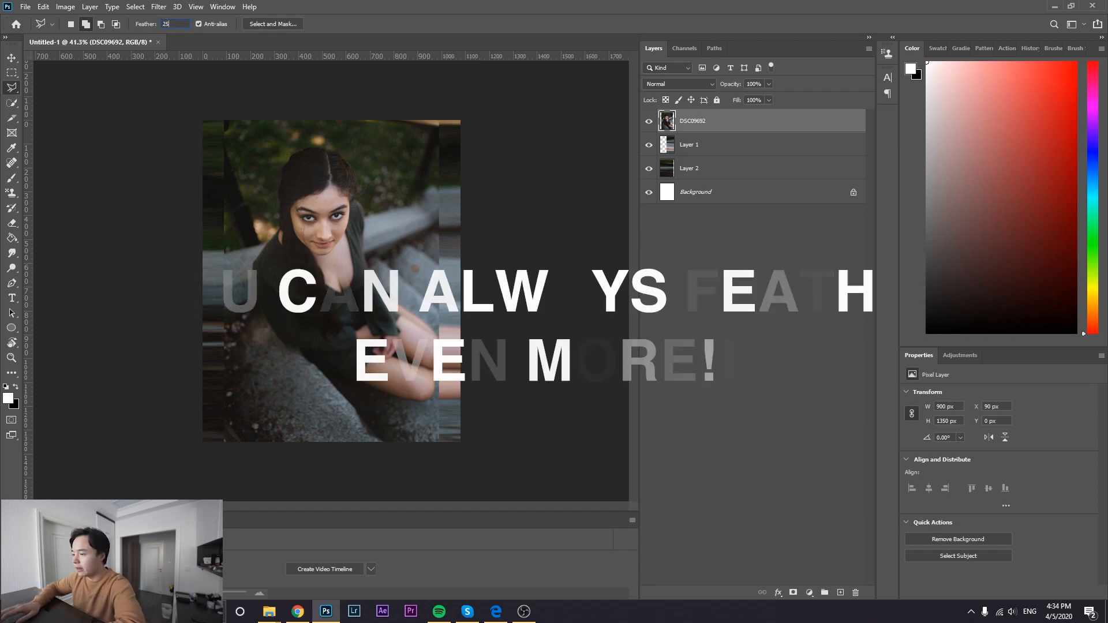
{"action": "key", "text": "Return"}
Outline the hard seam along the photo's left edge with the Polygonal Lasso, delete the feathered area, and deselect.
{"action": "left_click", "coordinate": [228, 103]}
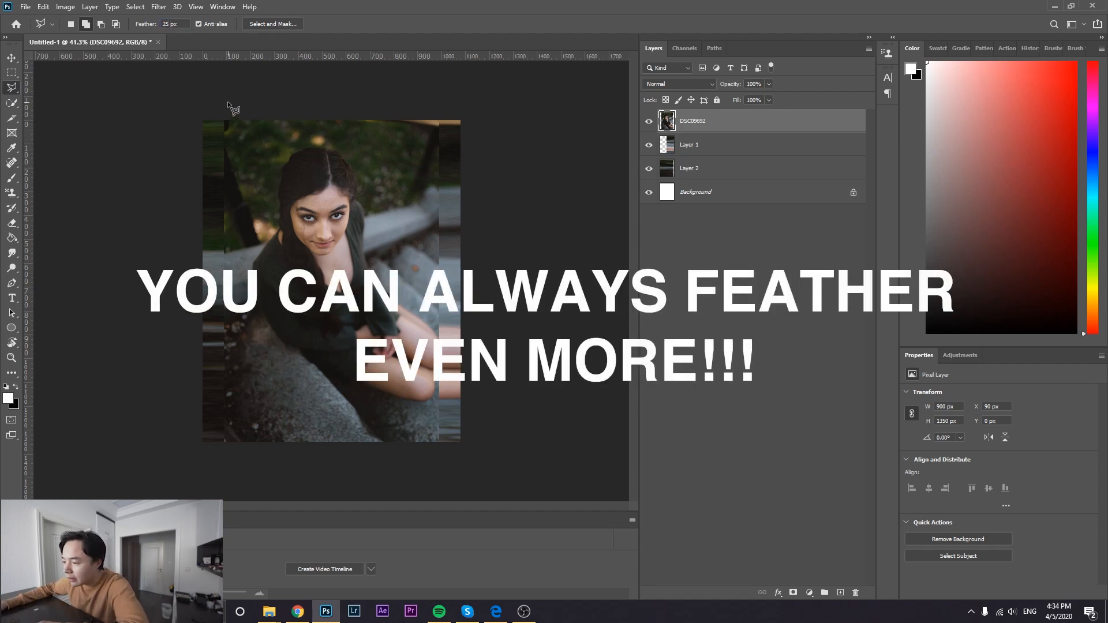
{"action": "left_click", "coordinate": [215, 132]}
{"action": "left_click", "coordinate": [215, 364]}
{"action": "left_click", "coordinate": [221, 459]}
{"action": "left_click", "coordinate": [239, 462]}
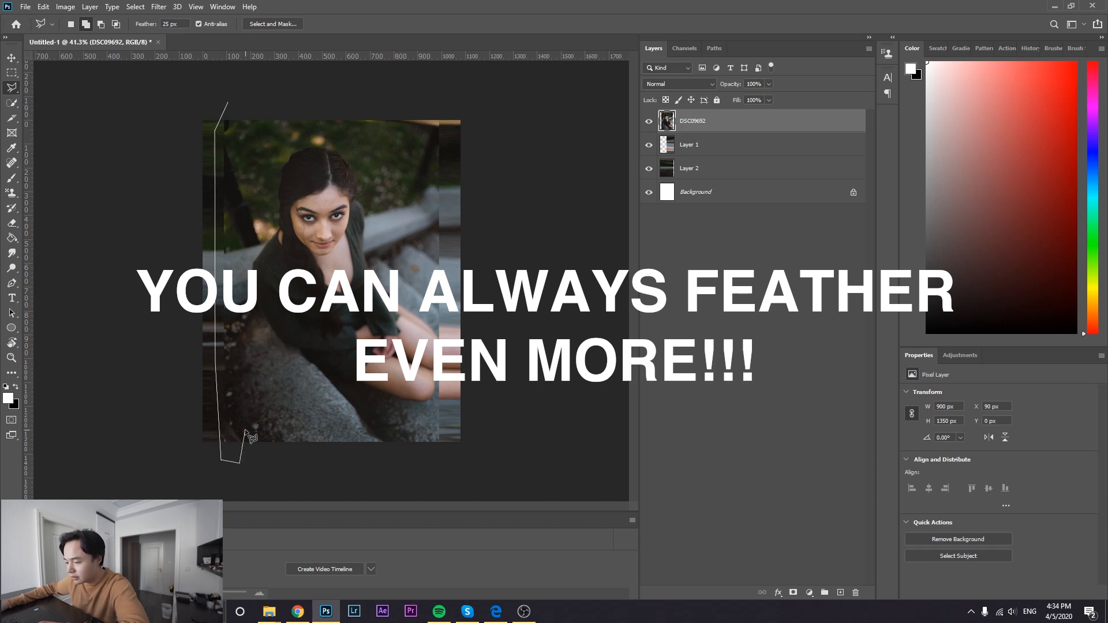
{"action": "left_click", "coordinate": [245, 432]}
{"action": "left_click", "coordinate": [228, 102]}
{"action": "key", "text": "Delete"}
{"action": "key", "text": "ctrl+d"}
Outline the hard seam along the photo's right edge with the Polygonal Lasso, delete the feathered area, and deselect.
{"action": "left_click", "coordinate": [430, 102]}
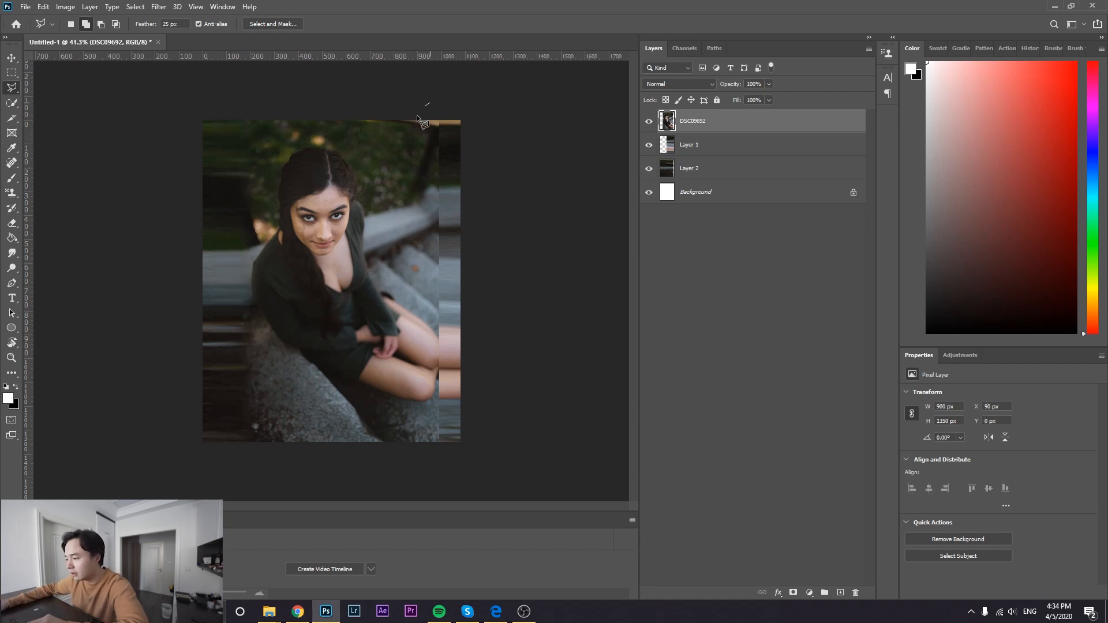
{"action": "left_click", "coordinate": [405, 459]}
{"action": "left_click", "coordinate": [427, 469]}
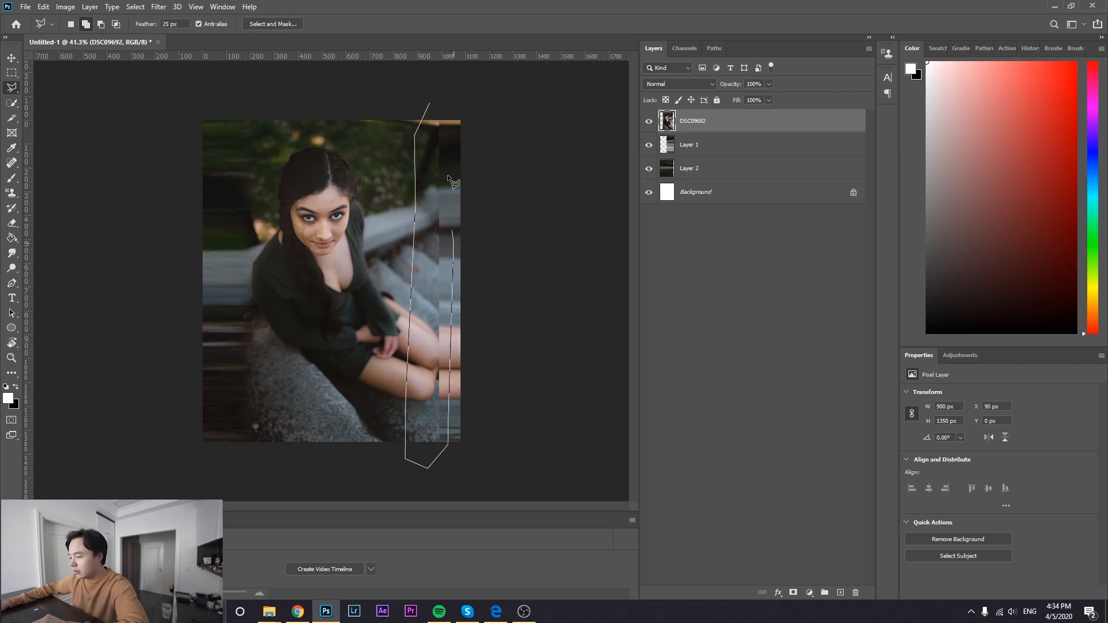
{"action": "left_click", "coordinate": [430, 105]}
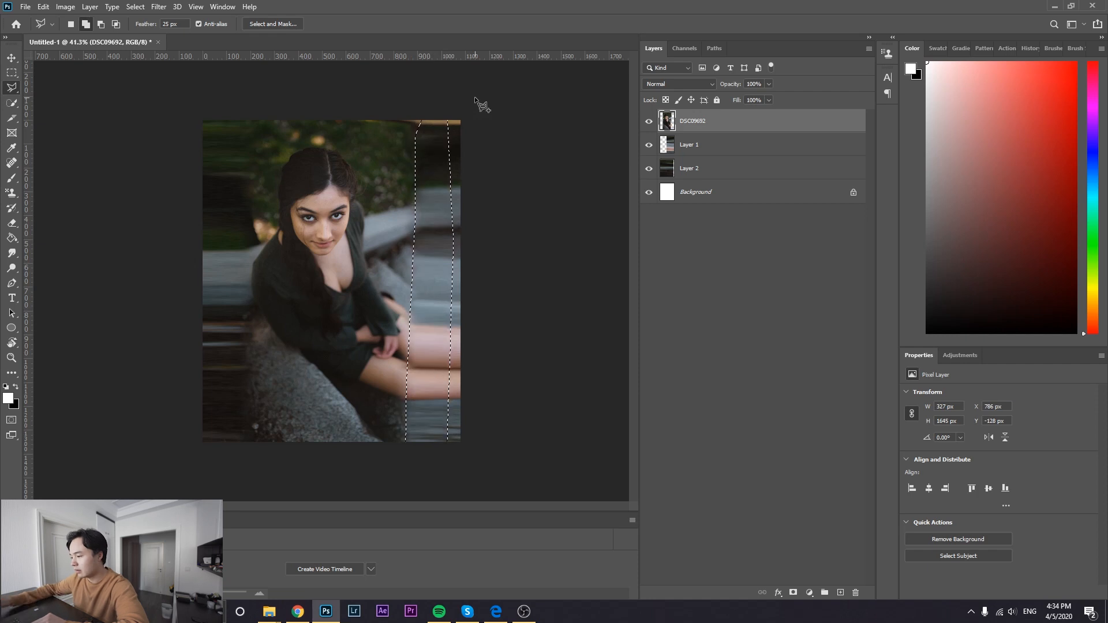
{"action": "key", "text": "ctrl+d"}
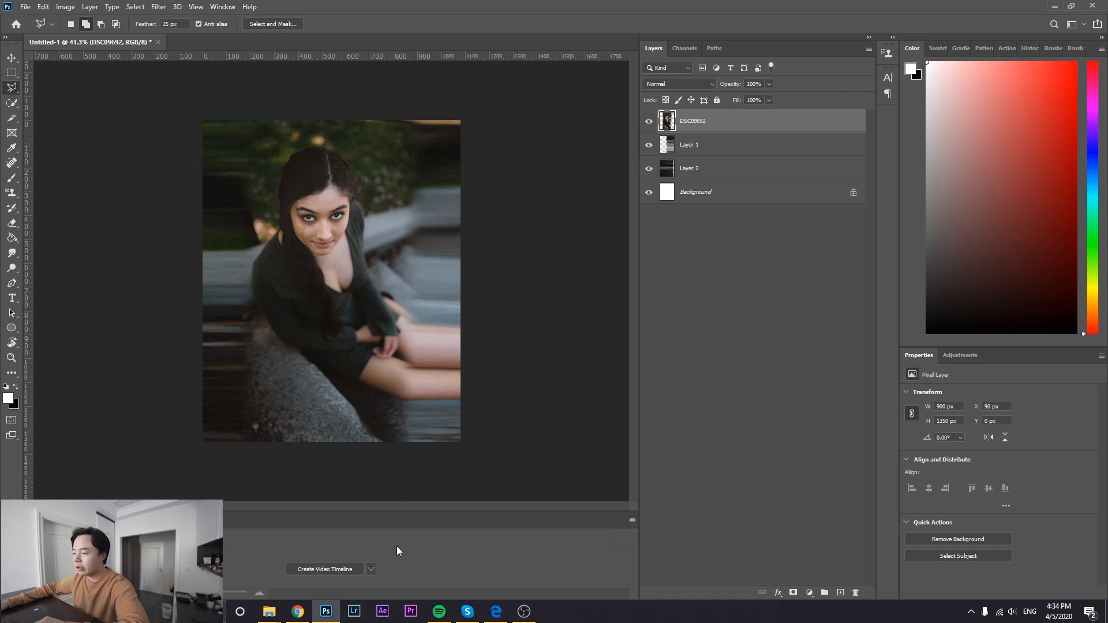
Undo the feathered deletions along both photo edges and clear the restored selection.
{"action": "key", "text": "ctrl+z"}
{"action": "key", "text": "ctrl+z"}
{"action": "key", "text": "ctrl+z"}
{"action": "key", "text": "ctrl+z"}
{"action": "key", "text": "ctrl+z"}
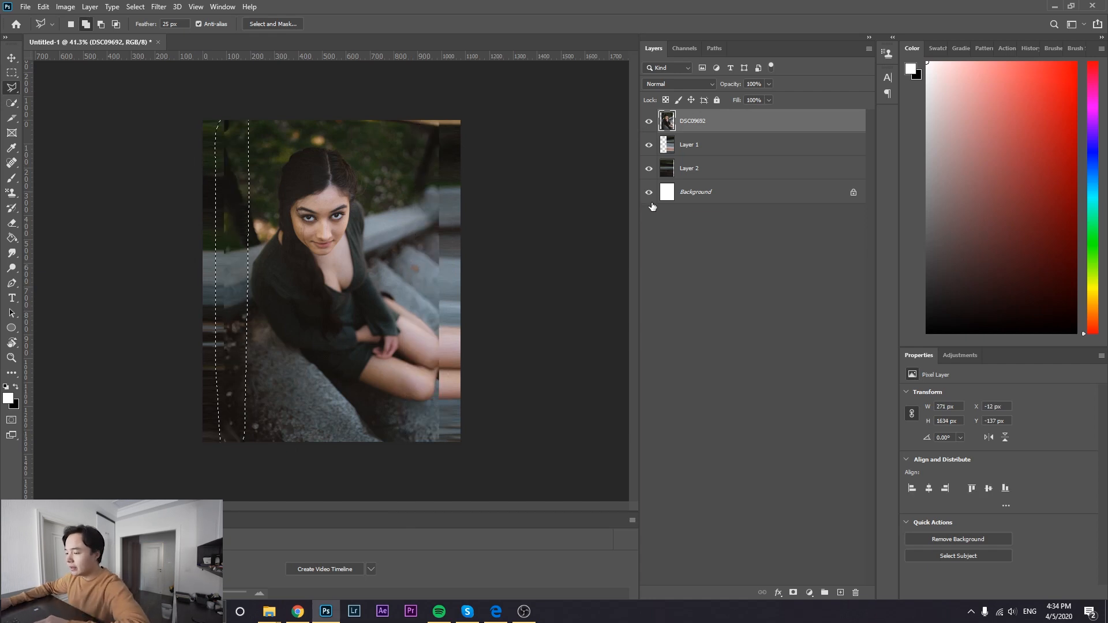
{"action": "key", "text": "ctrl+d"}
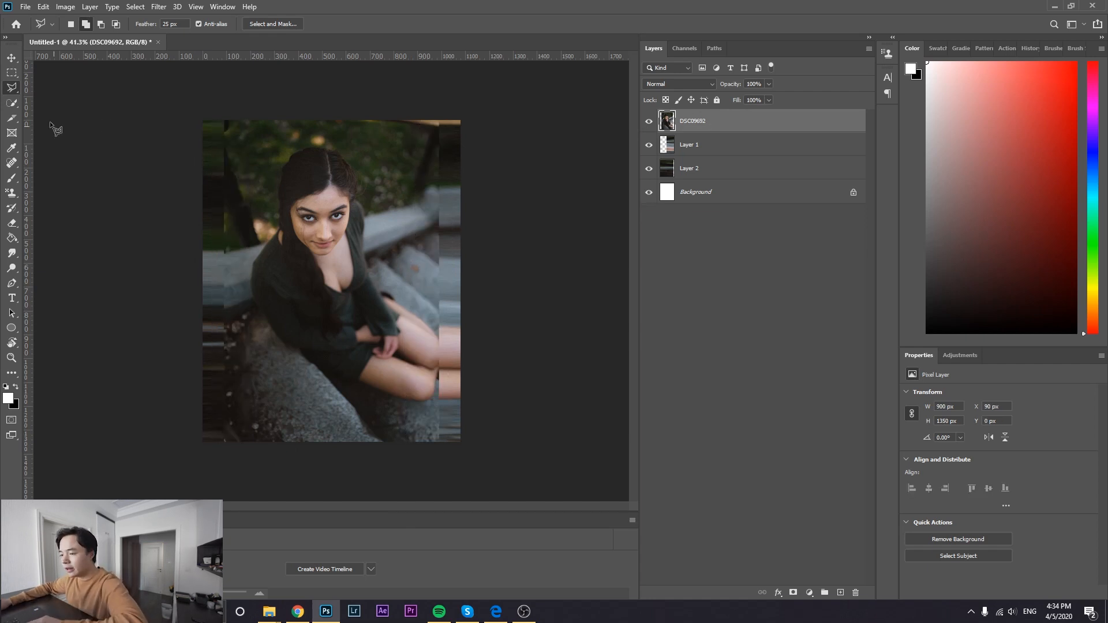
Mask the DSC09692 layer with an elliptical marquee feathered 30 px, about 917 by 1656 px, around the woman.
{"action": "left_click", "coordinate": [12, 73]}
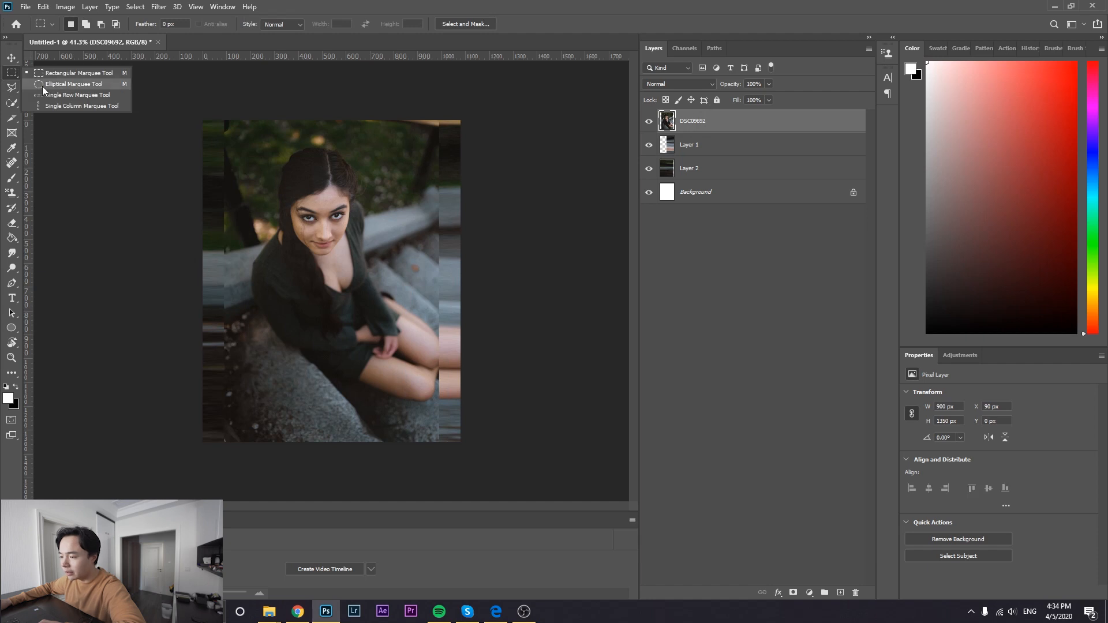
{"action": "left_click", "coordinate": [43, 86]}
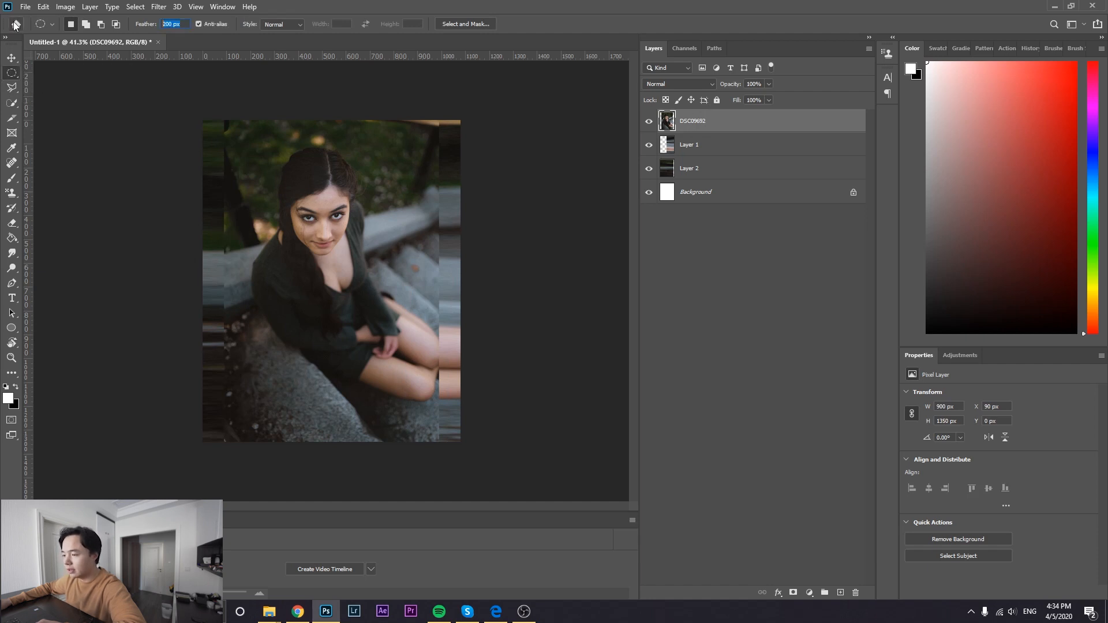
{"action": "type", "text": "30"}
{"action": "key", "text": "BackSpace"}
{"action": "type", "text": "30"}
{"action": "key", "text": "Return"}
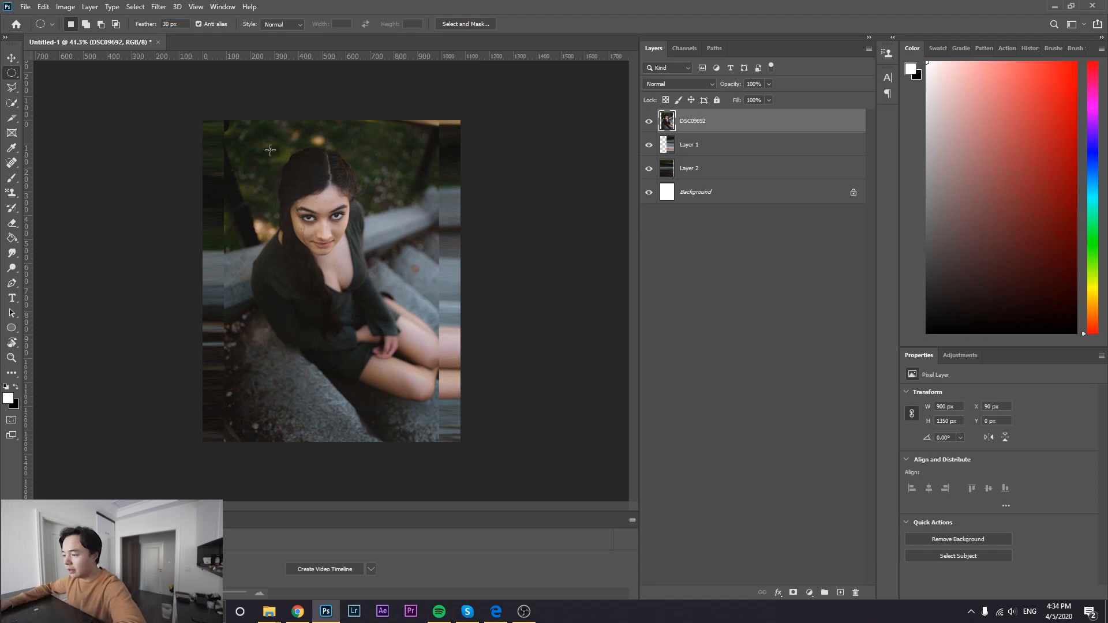
{"action": "left_click_drag", "start_coordinate": [258, 133], "coordinate": [440, 491]}
{"action": "left_click_drag", "start_coordinate": [360, 265], "coordinate": [349, 258]}
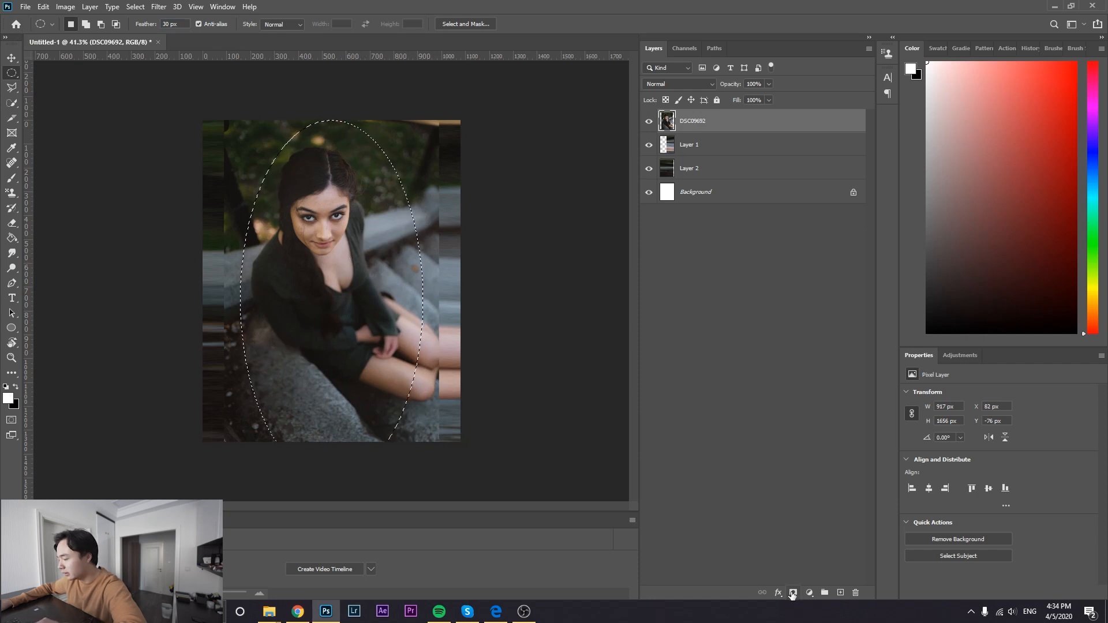
{"action": "left_click", "coordinate": [793, 592]}
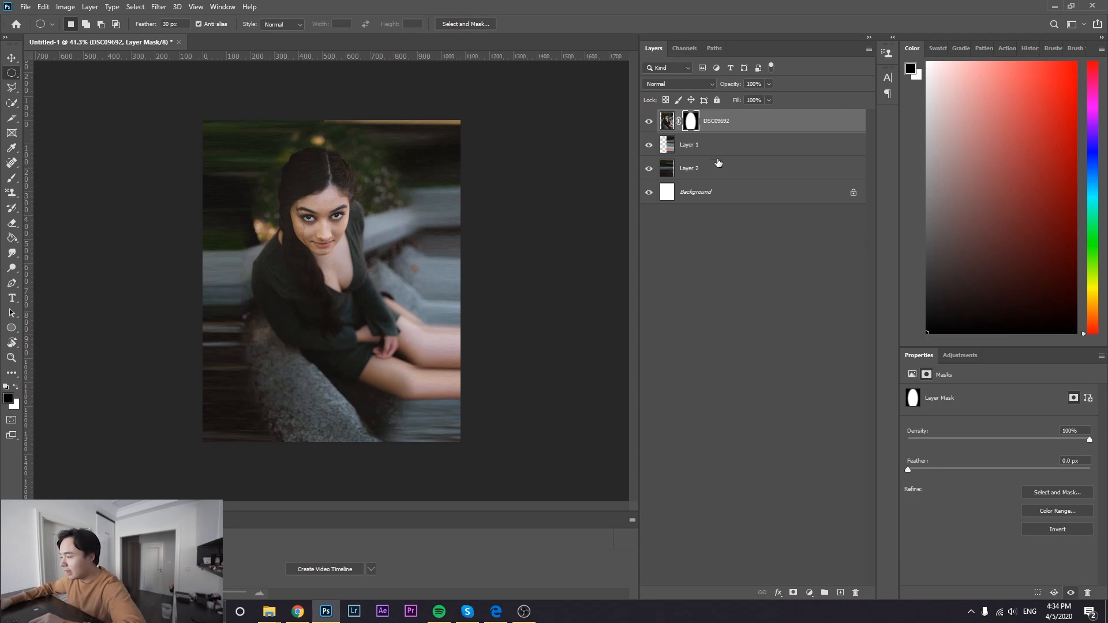
Undo the elliptical mask and all edge-strip work back to the single photo layer above the Background.
{"action": "key", "text": "ctrl+z"}
{"action": "key", "text": "ctrl+z"}
{"action": "key", "text": "ctrl+z"}
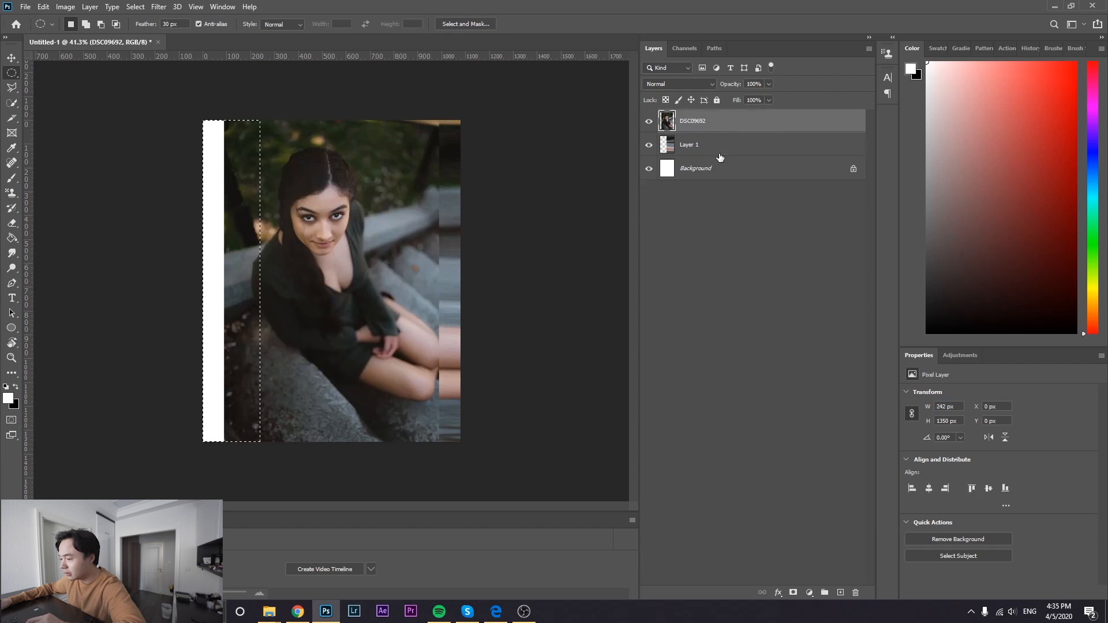
{"action": "key", "text": "ctrl+z"}
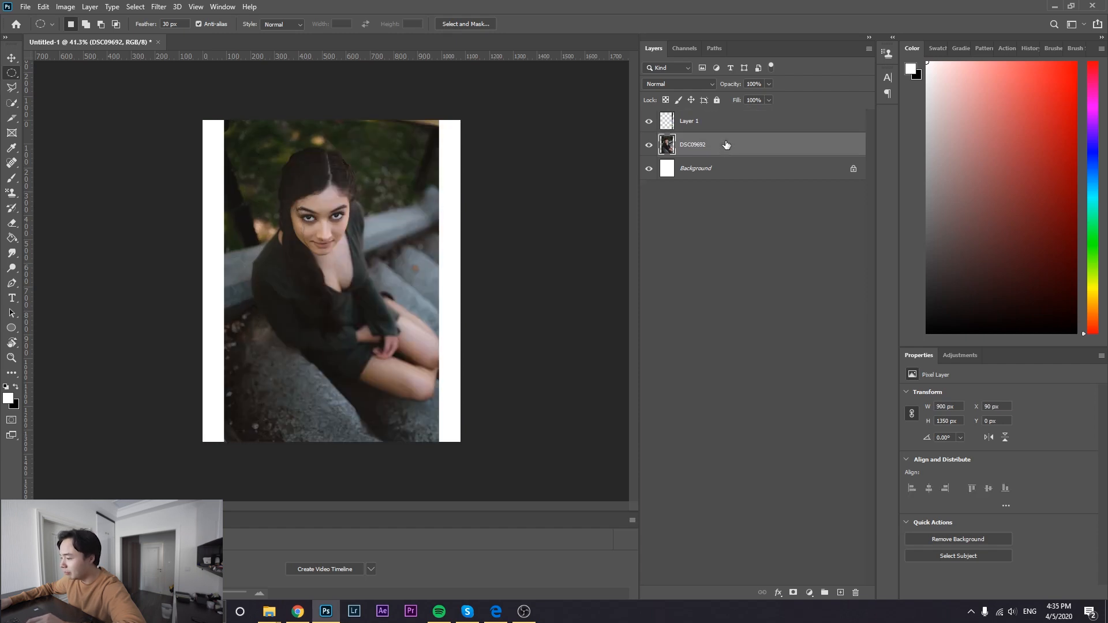
{"action": "key", "text": "ctrl+z"}
{"action": "key", "text": "ctrl+z"}
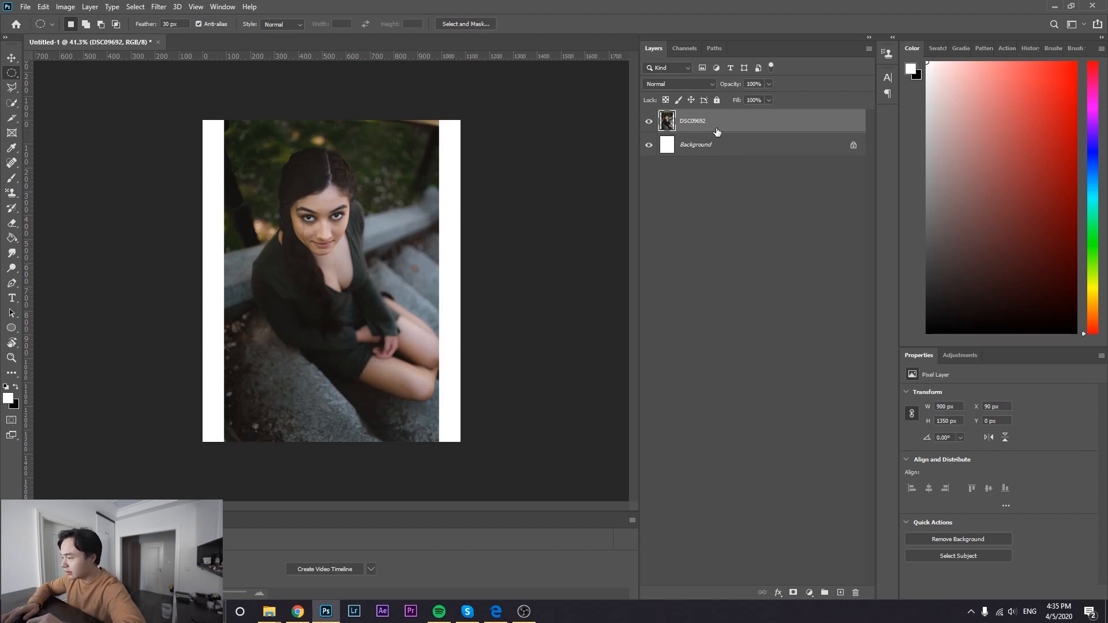
Duplicate the DSC09692 layer and scale the lower one proportionally to about 126%, positioned to cover both white side margins.
{"action": "key", "text": "ctrl+j"}
{"action": "left_click", "coordinate": [702, 146]}
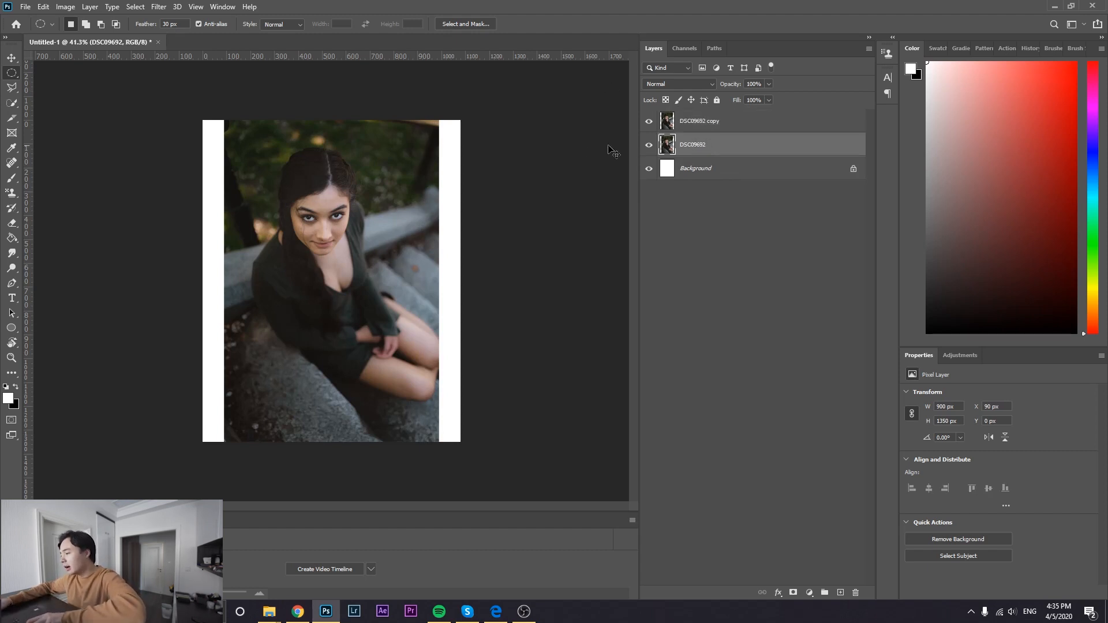
{"action": "key", "text": "ctrl+t"}
{"action": "left_click_drag", "start_coordinate": [439, 442], "coordinate": [480, 494]}
{"action": "left_click_drag", "start_coordinate": [196, 91], "coordinate": [195, 89]}
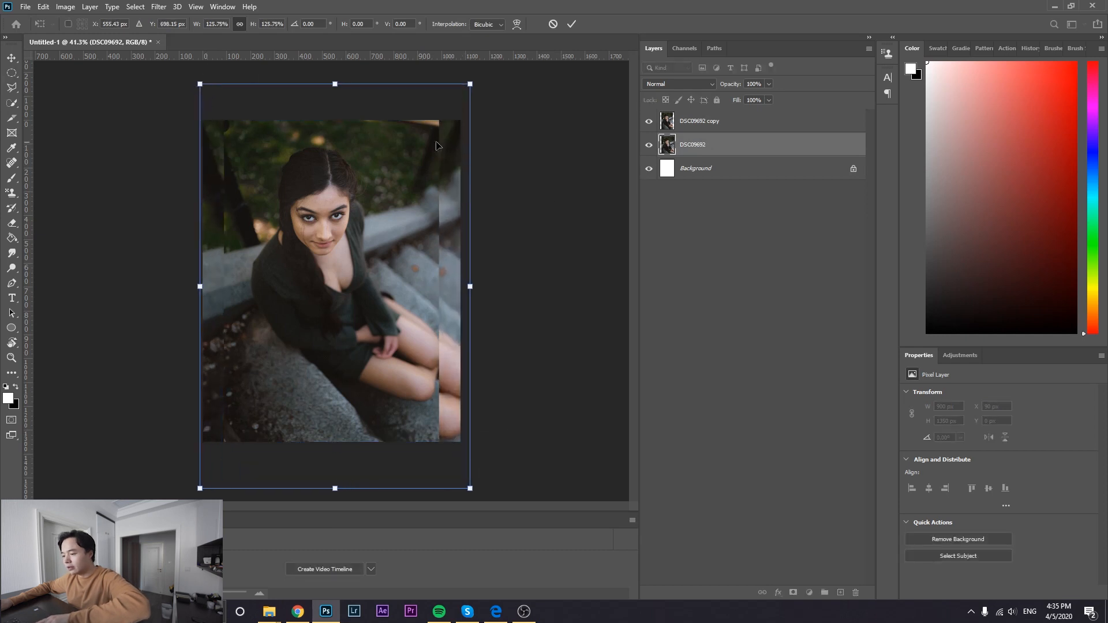
{"action": "left_click_drag", "start_coordinate": [419, 106], "coordinate": [407, 100]}
{"action": "key", "text": "Return"}
{"action": "key", "text": "m"}
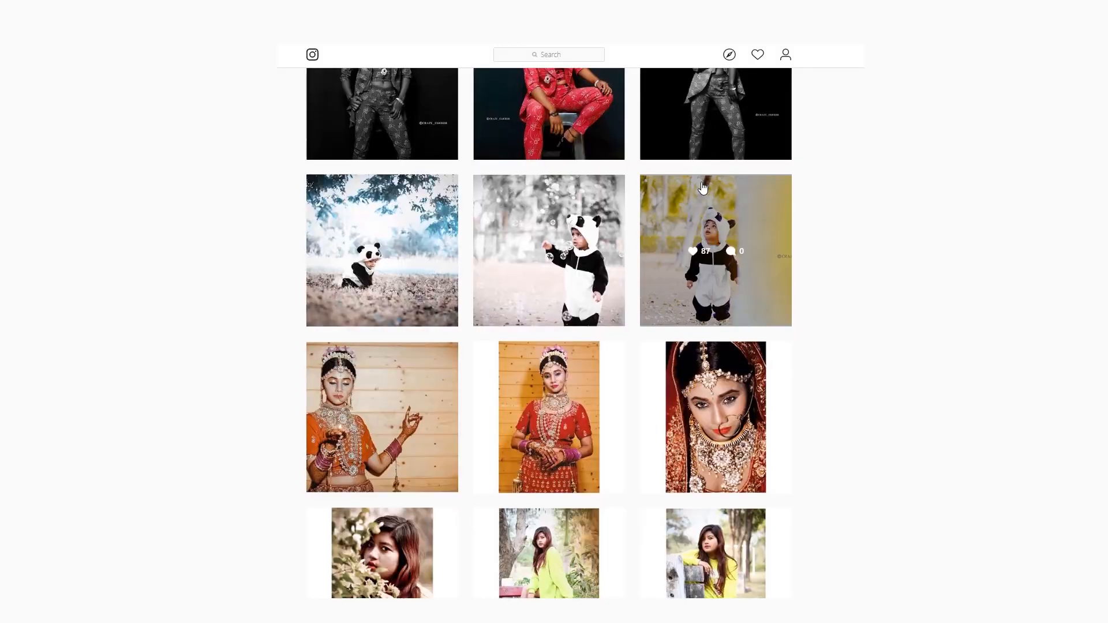
Look through the photo grid of the Instagram profile.
{"action": "scroll", "coordinate": [703, 188], "scroll_direction": "down", "scroll_amount": 6}
{"action": "scroll", "coordinate": [703, 188], "scroll_direction": "down", "scroll_amount": 1}
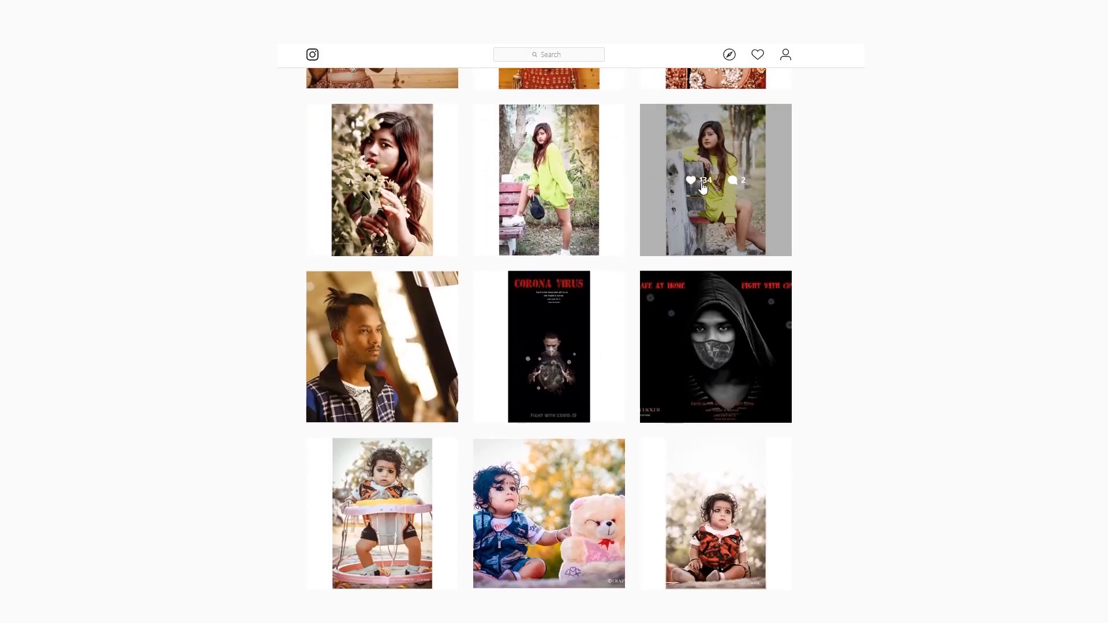
{"action": "scroll", "coordinate": [704, 188], "scroll_direction": "up", "scroll_amount": 3}
{"action": "scroll", "coordinate": [705, 188], "scroll_direction": "down", "scroll_amount": 3}
{"action": "scroll", "coordinate": [706, 188], "scroll_direction": "down", "scroll_amount": 4}
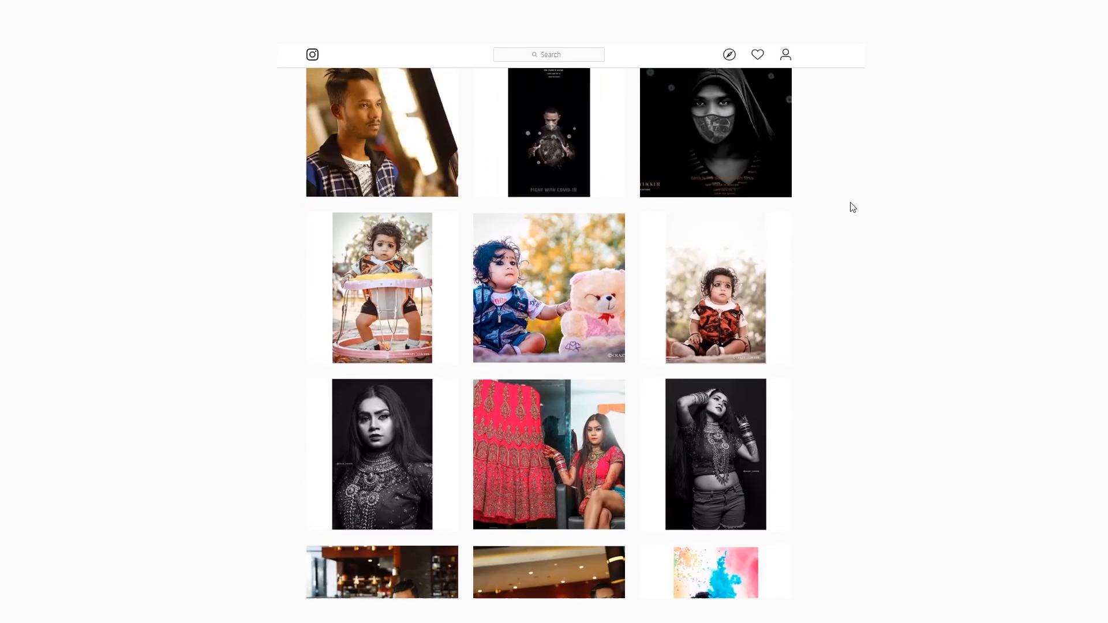